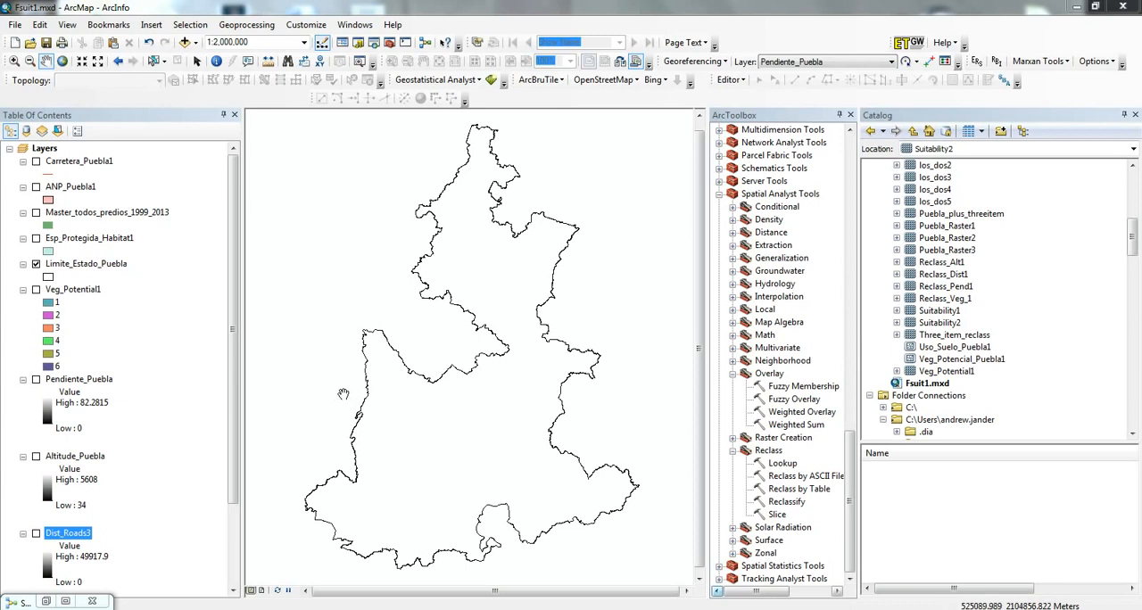
# - Show and hide the Veg_Potential1 and Altitude_Puebla rasters one at a time to examine each within the state boundary
pyautogui.moveTo(459, 393); pyautogui.dragTo(451, 388)
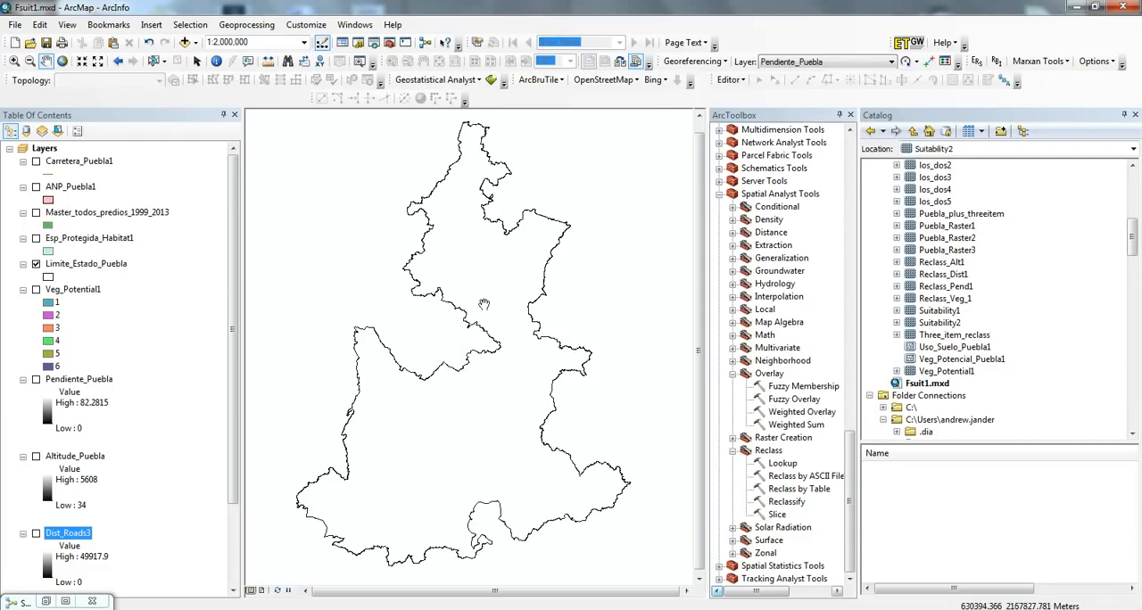
pyautogui.moveTo(486, 301); pyautogui.dragTo(485, 301)
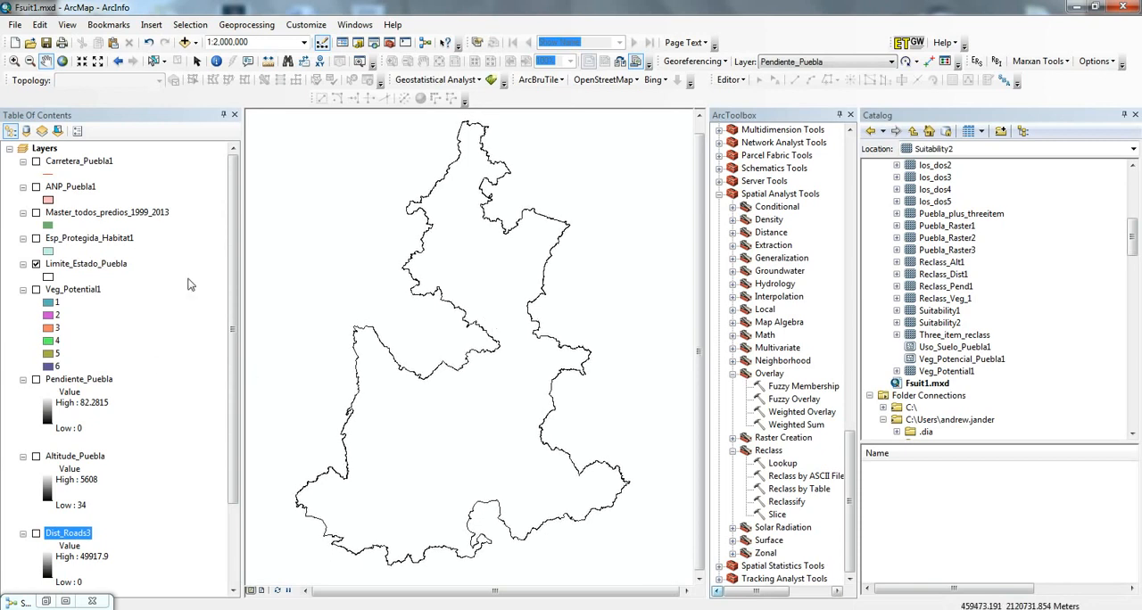
pyautogui.moveTo(230, 308); pyautogui.dragTo(229, 408)
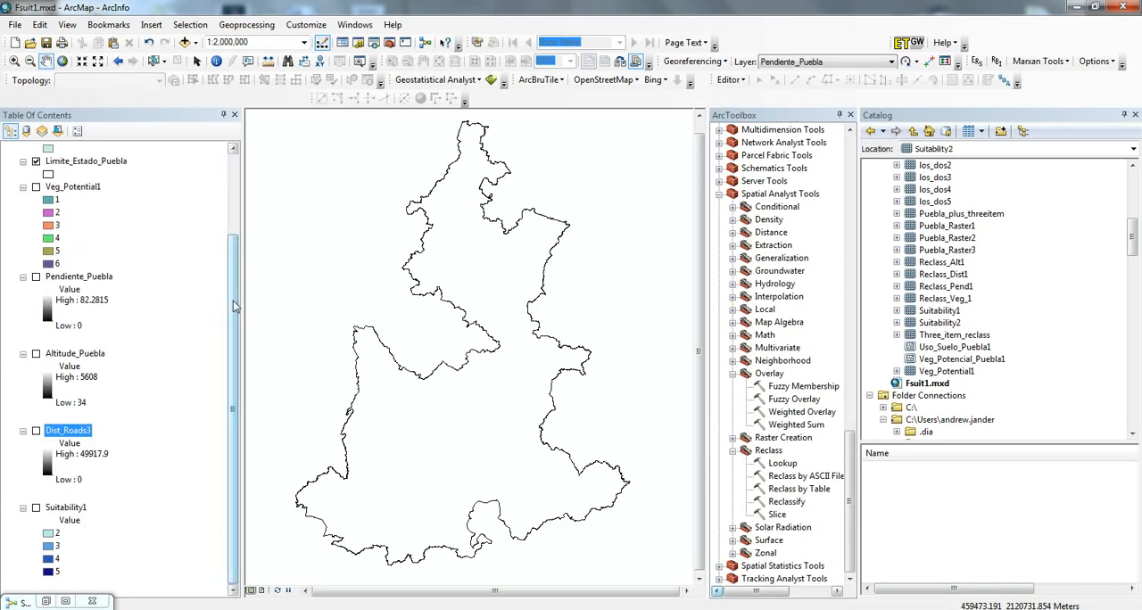
pyautogui.moveTo(232, 307); pyautogui.dragTo(232, 282)
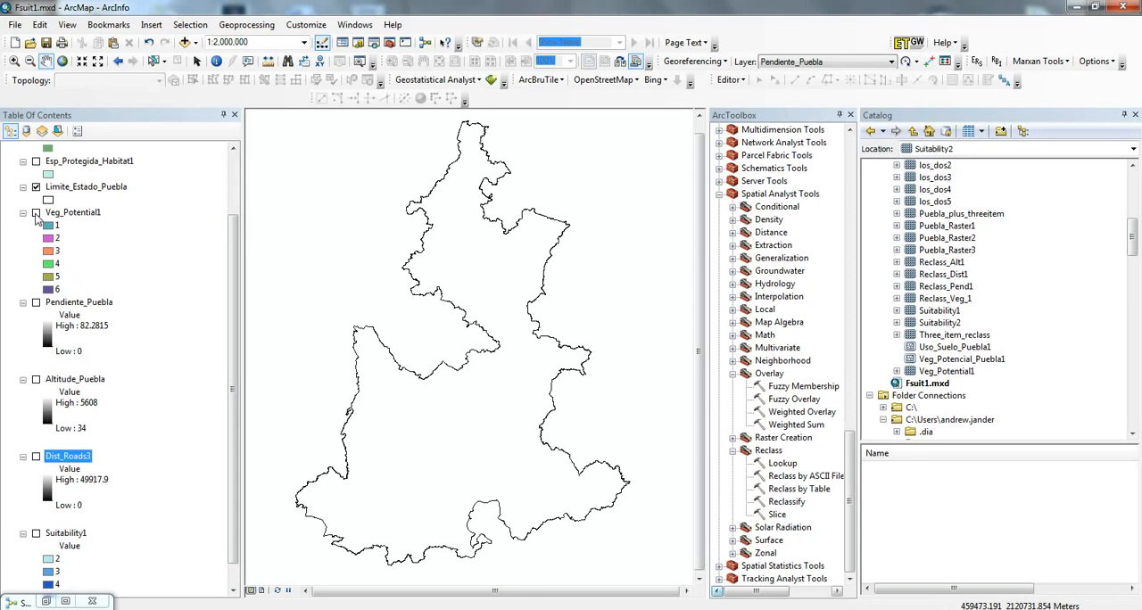
pyautogui.click(35, 213)
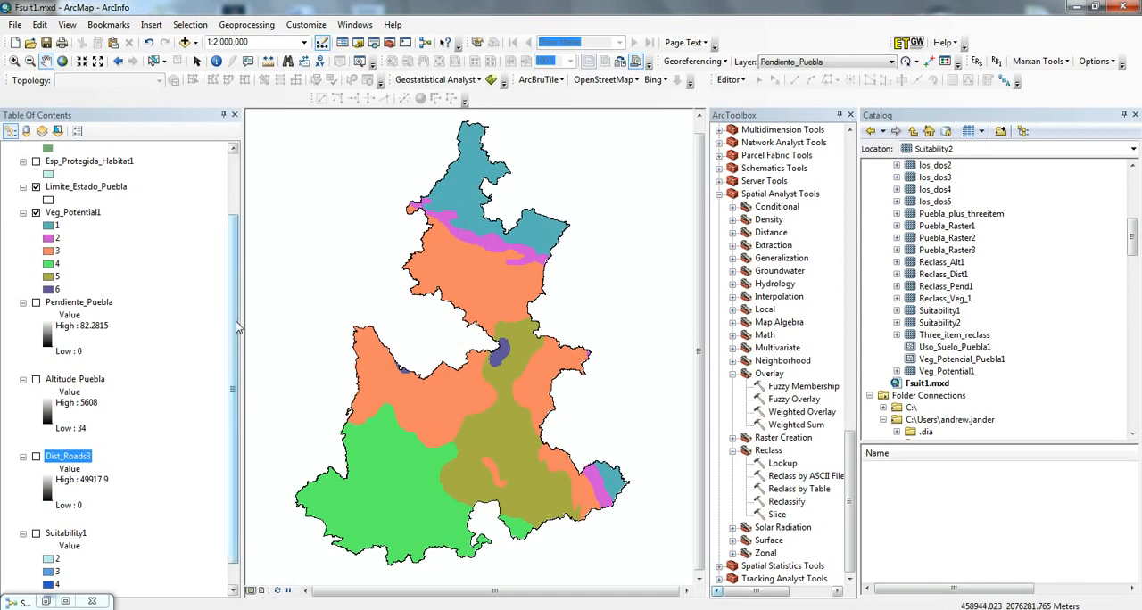
pyautogui.click(36, 212)
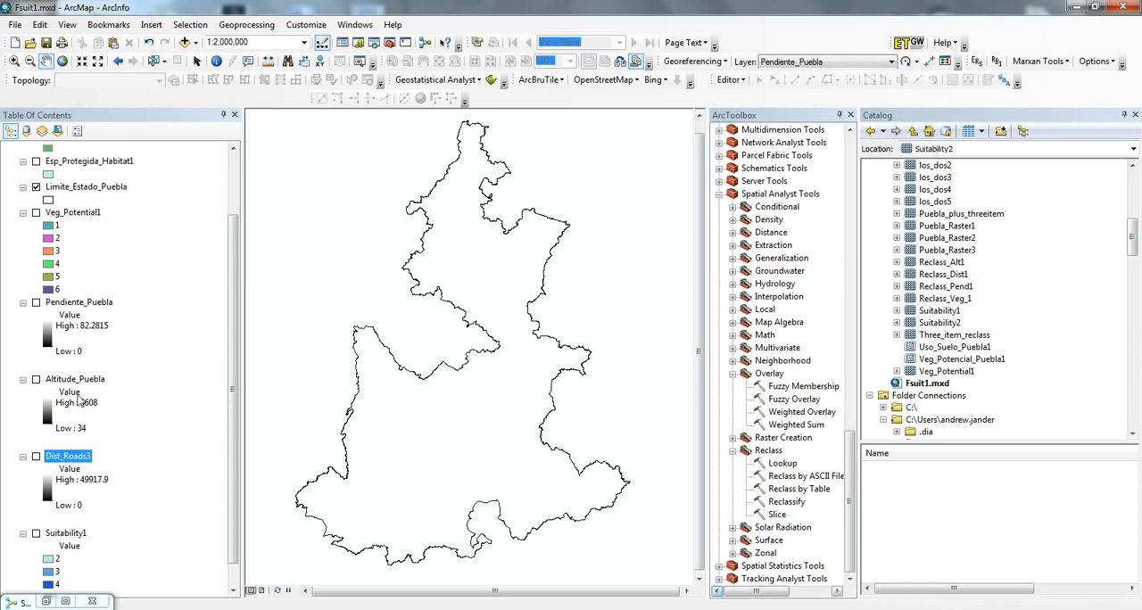
pyautogui.click(36, 379)
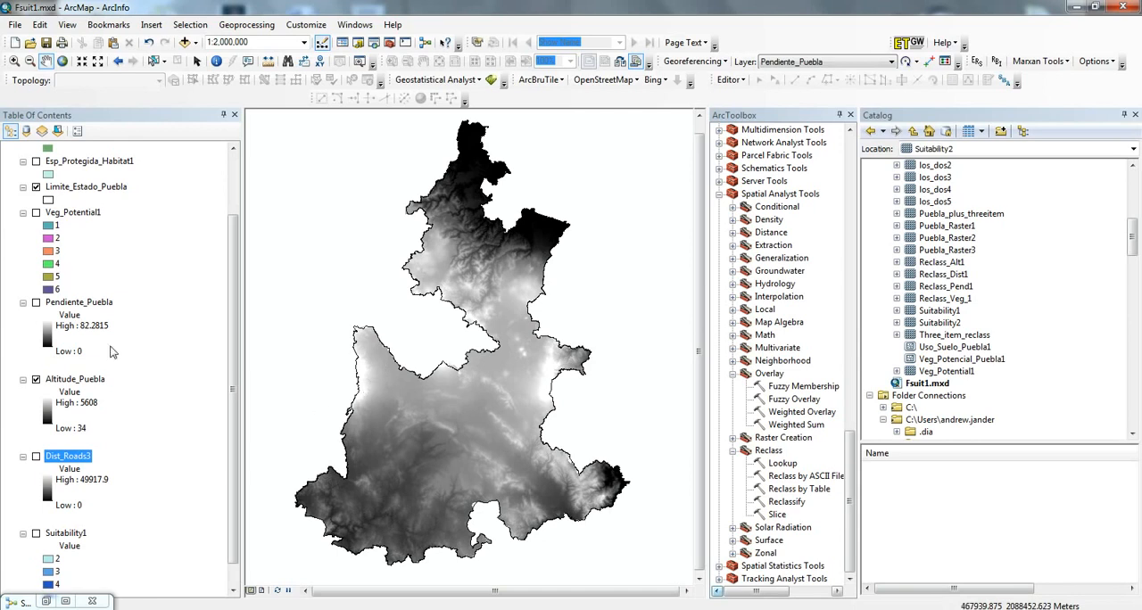
pyautogui.click(36, 380)
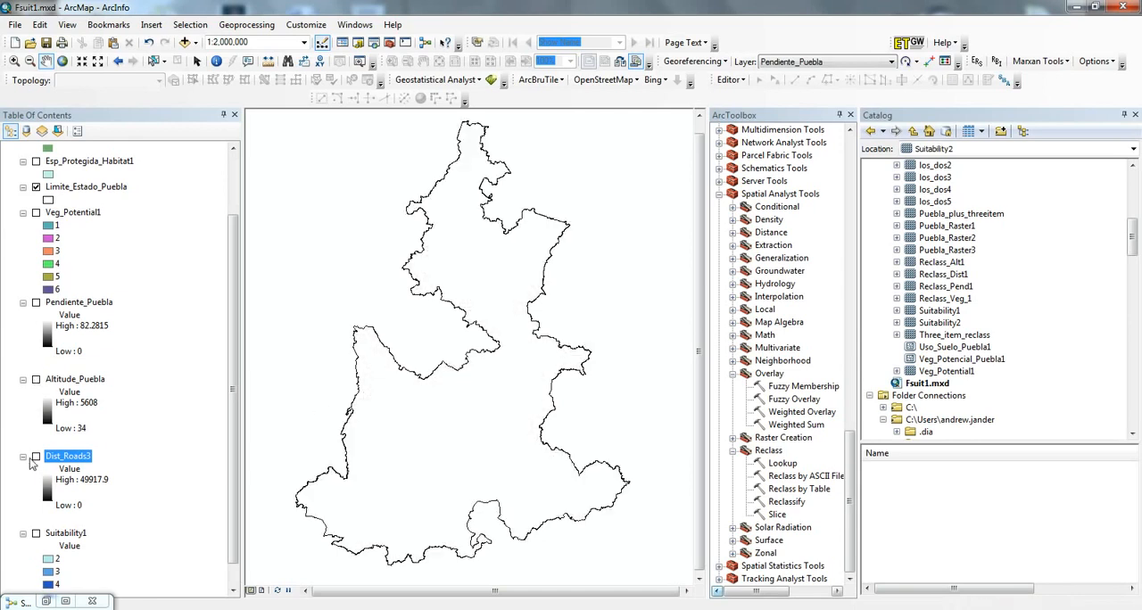
# - Display the Pendiente_Puebla slope raster, inspect its detail up close in the state's north, and hide the layer again
pyautogui.click(36, 302)
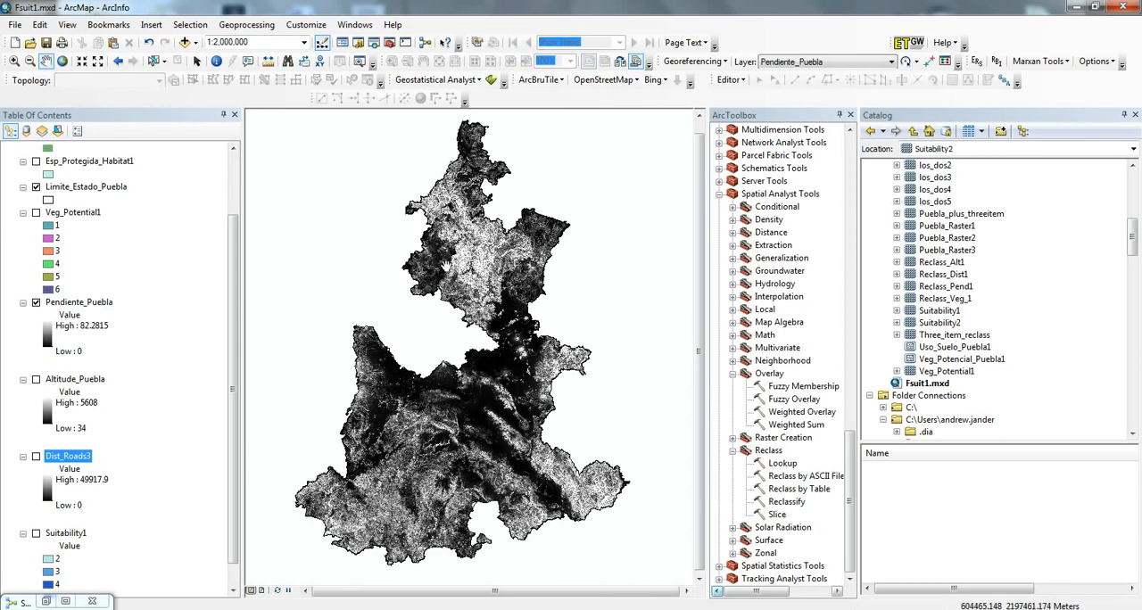
pyautogui.click(14, 60)
pyautogui.moveTo(443, 276); pyautogui.dragTo(475, 304)
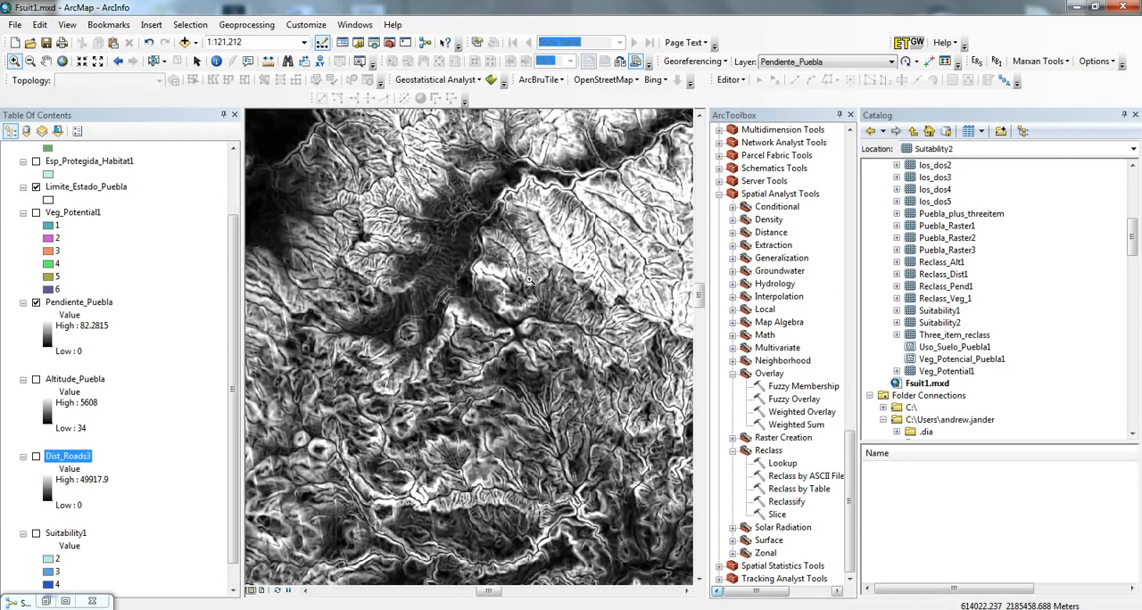
pyautogui.click(117, 62)
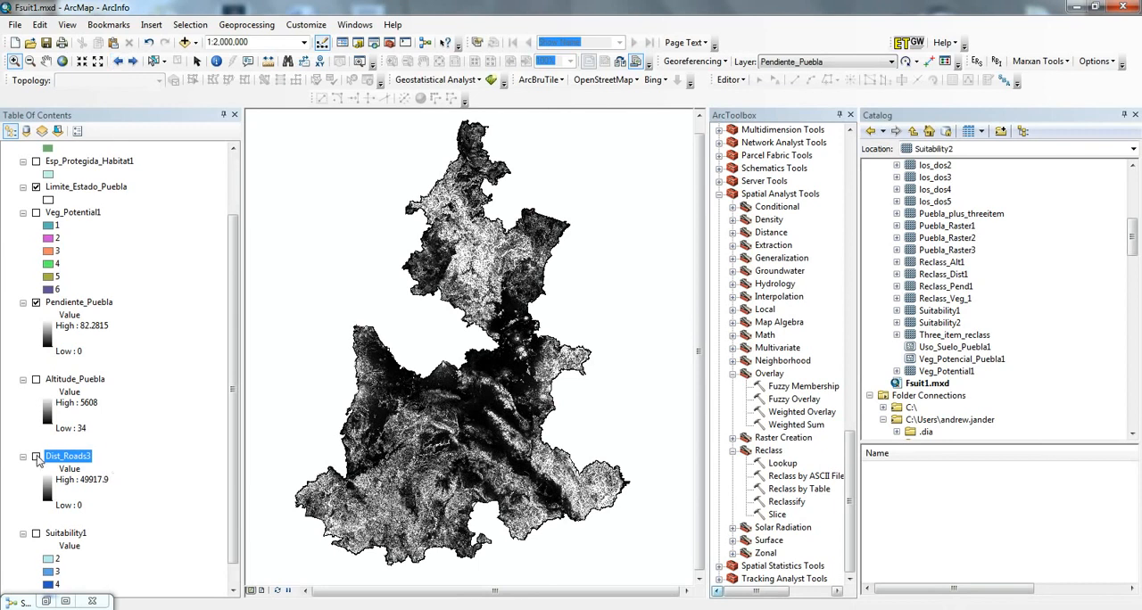
pyautogui.click(36, 303)
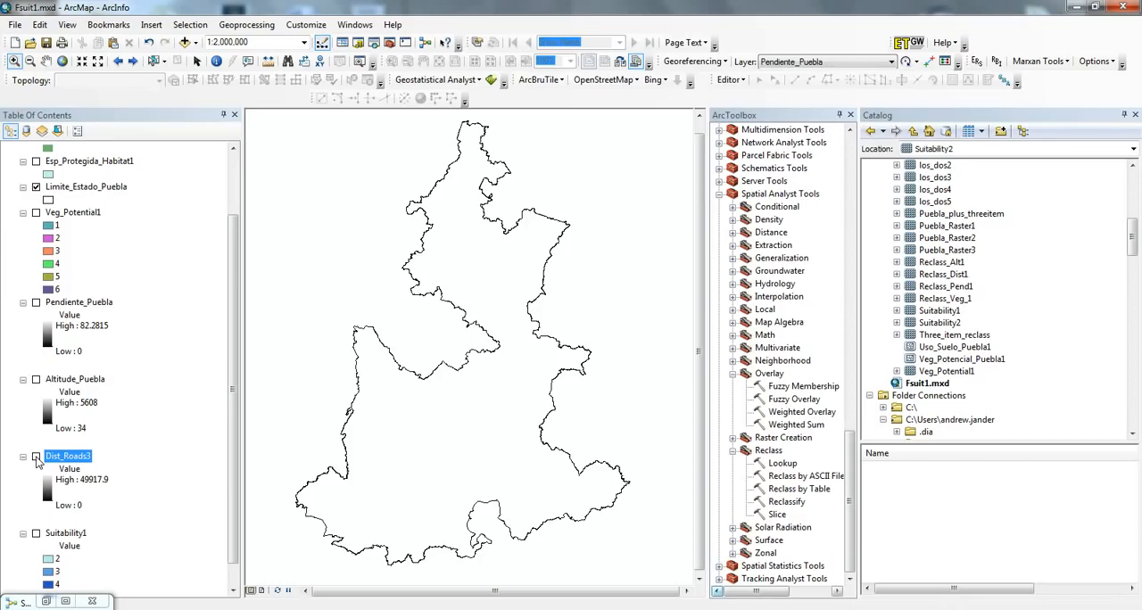
# - Display the Dist_Roads3 distance raster, compare it with the Carretera_Puebla1 roads, and hide both layers again
pyautogui.click(36, 457)
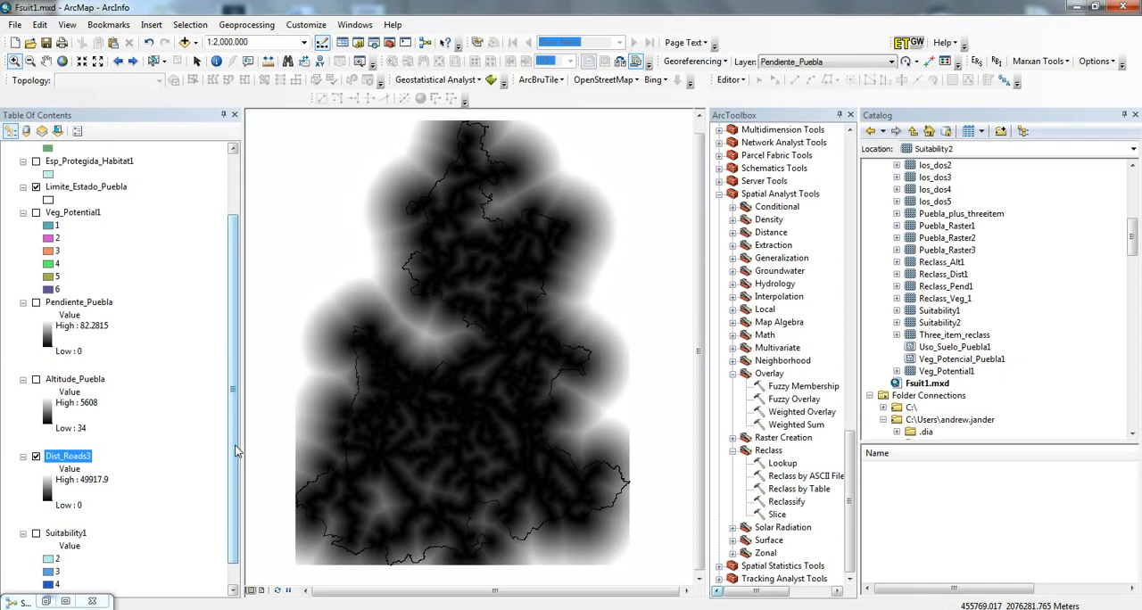
pyautogui.moveTo(236, 453); pyautogui.dragTo(233, 417)
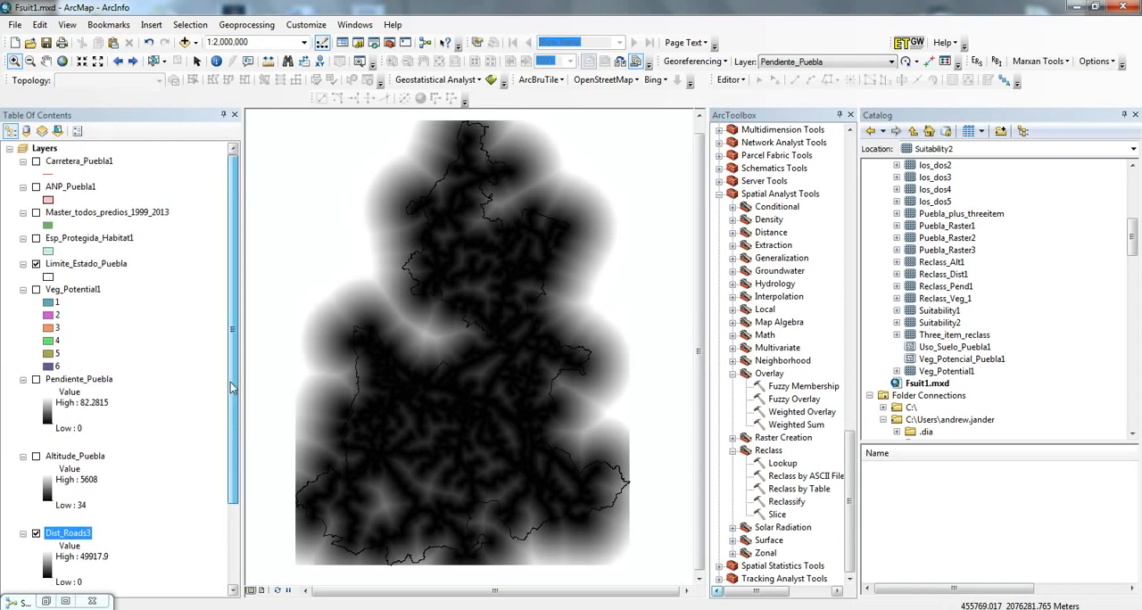
pyautogui.click(36, 162)
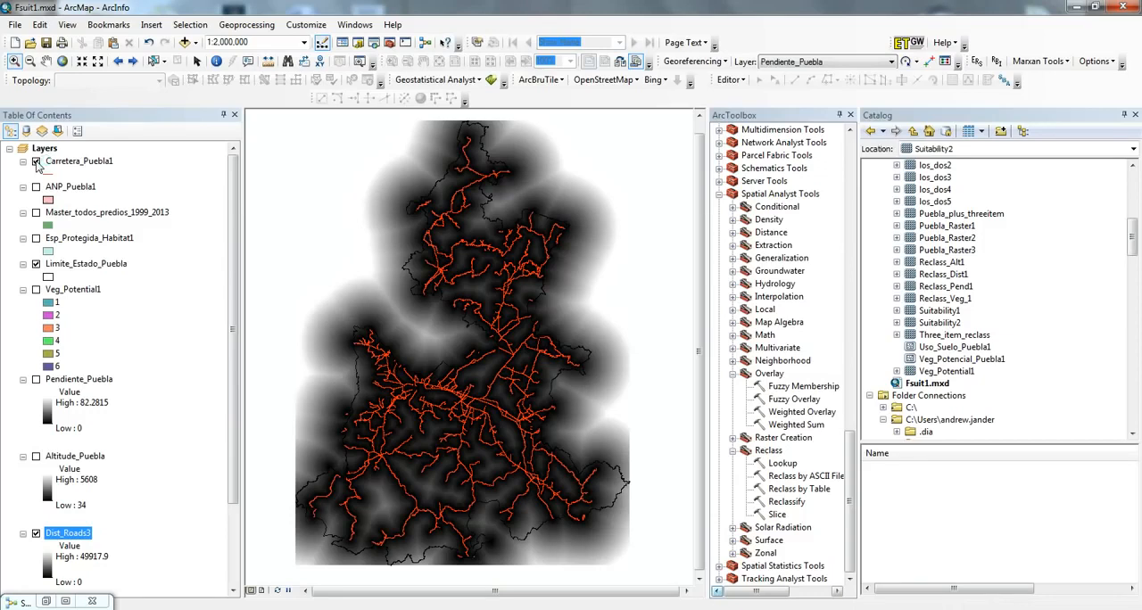
pyautogui.click(36, 162)
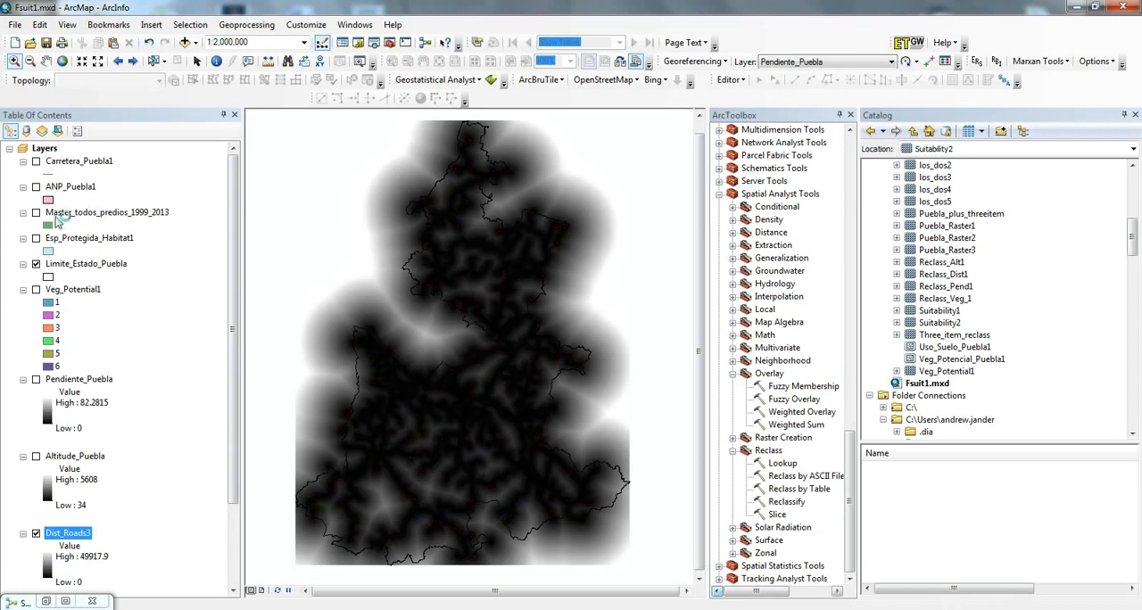
pyautogui.click(35, 534)
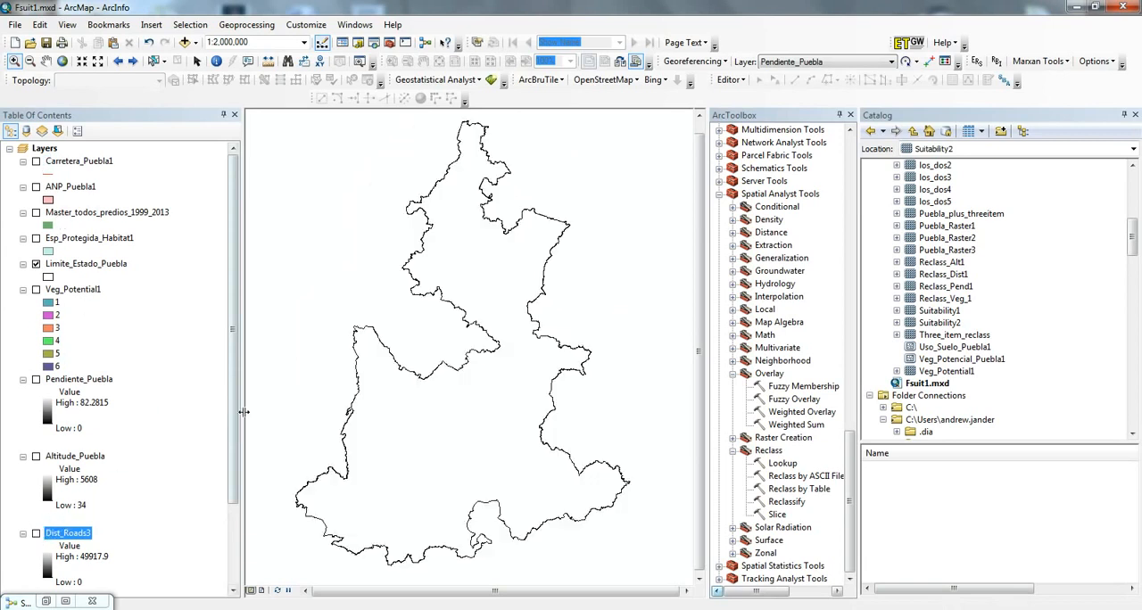
# - Bring up the minimized Suitabilidad_Forestal1 model and reduce it to a floating window over the map
pyautogui.scroll(-3, 234, 499)
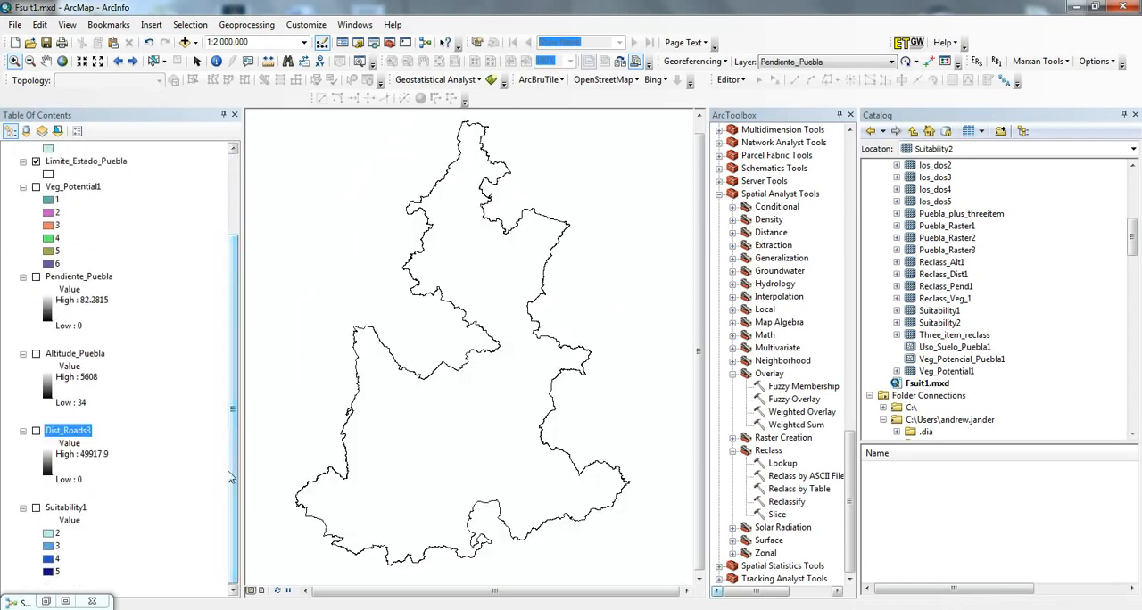
pyautogui.scroll(3, 236, 473)
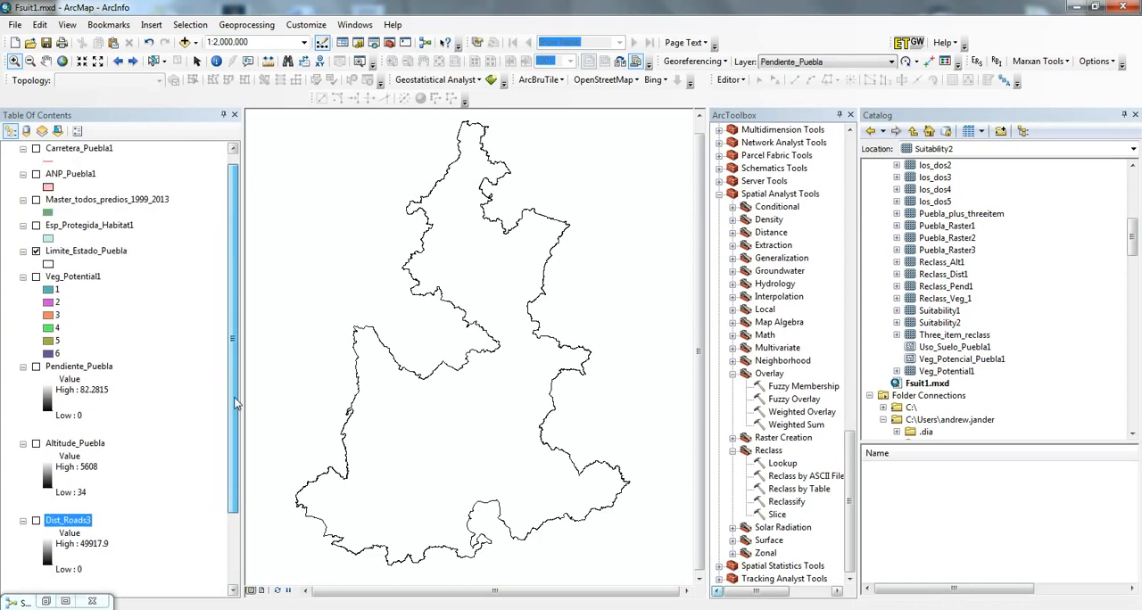
pyautogui.click(65, 601)
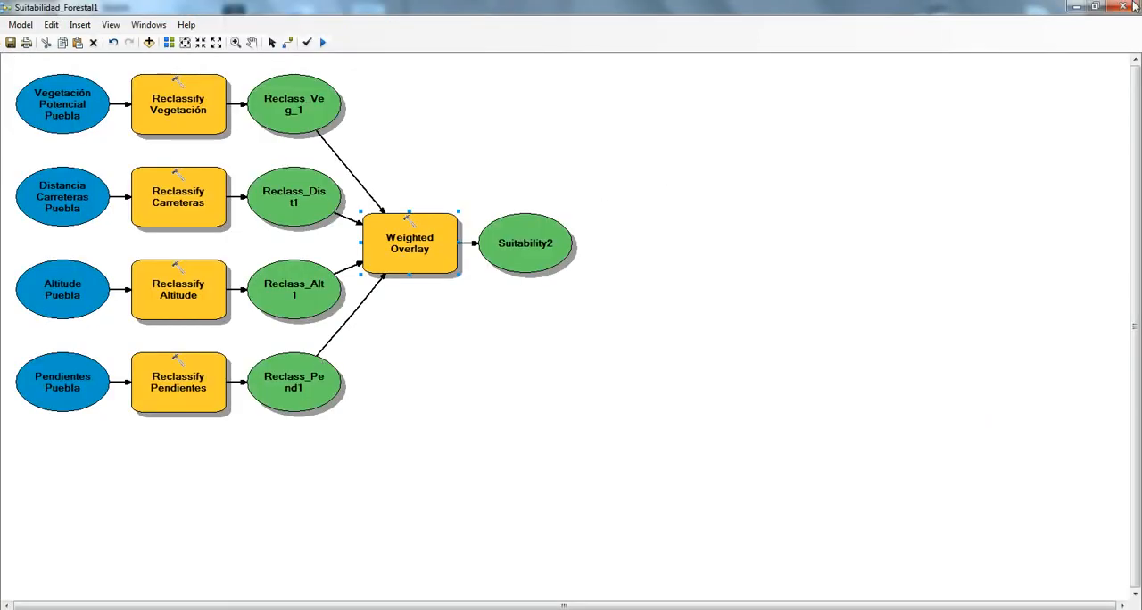
pyautogui.click(1096, 7)
pyautogui.moveTo(486, 78); pyautogui.dragTo(471, 91)
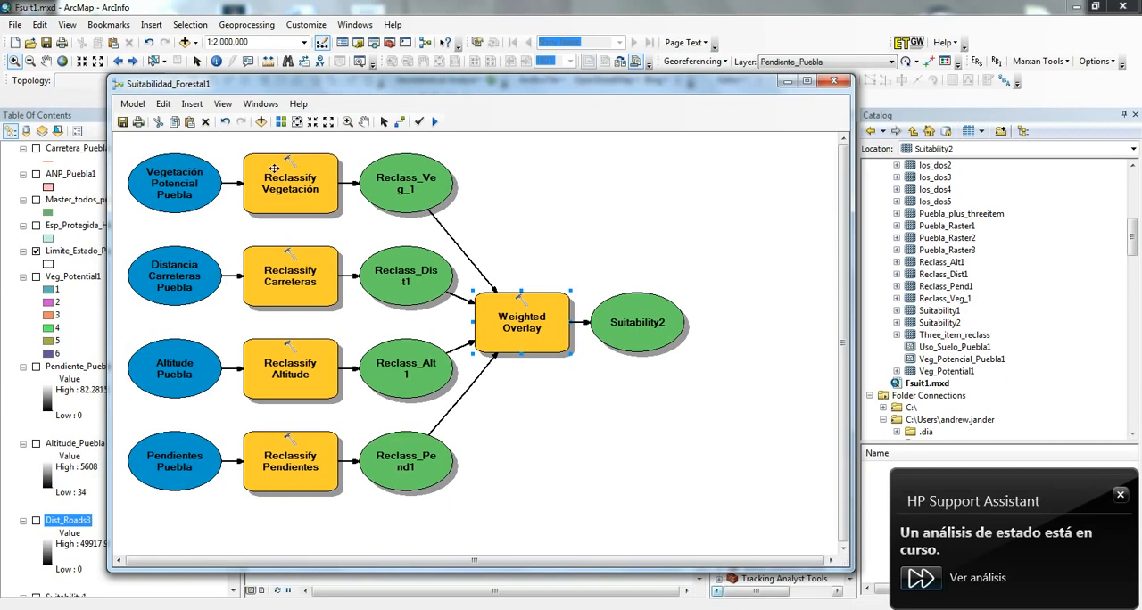
# - Examine the old and new values in the Reclassify Vegetación tool and close it without changes
pyautogui.moveTo(288, 177)
pyautogui.moveTo(287, 205)
pyautogui.click(284, 199)
pyautogui.doubleClick(284, 200)
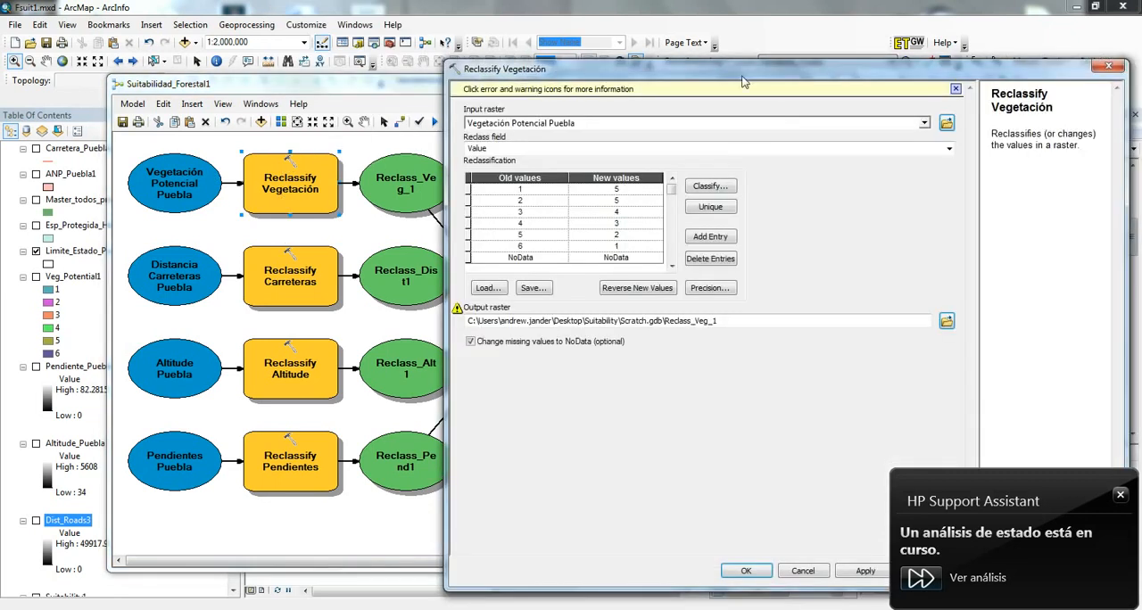
pyautogui.moveTo(797, 70); pyautogui.dragTo(474, 38)
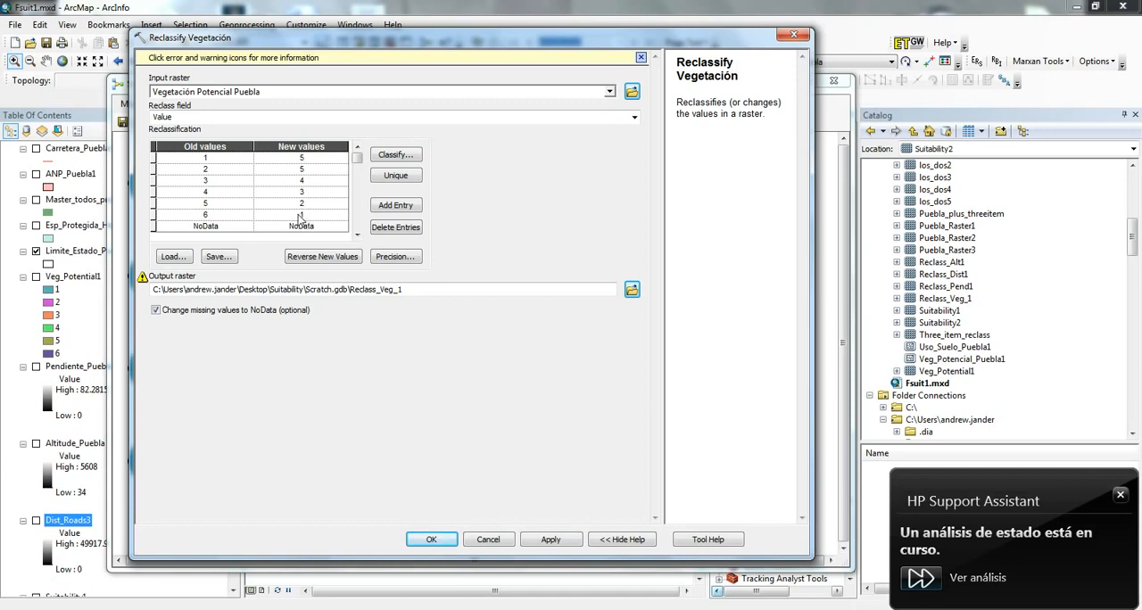
pyautogui.click(488, 540)
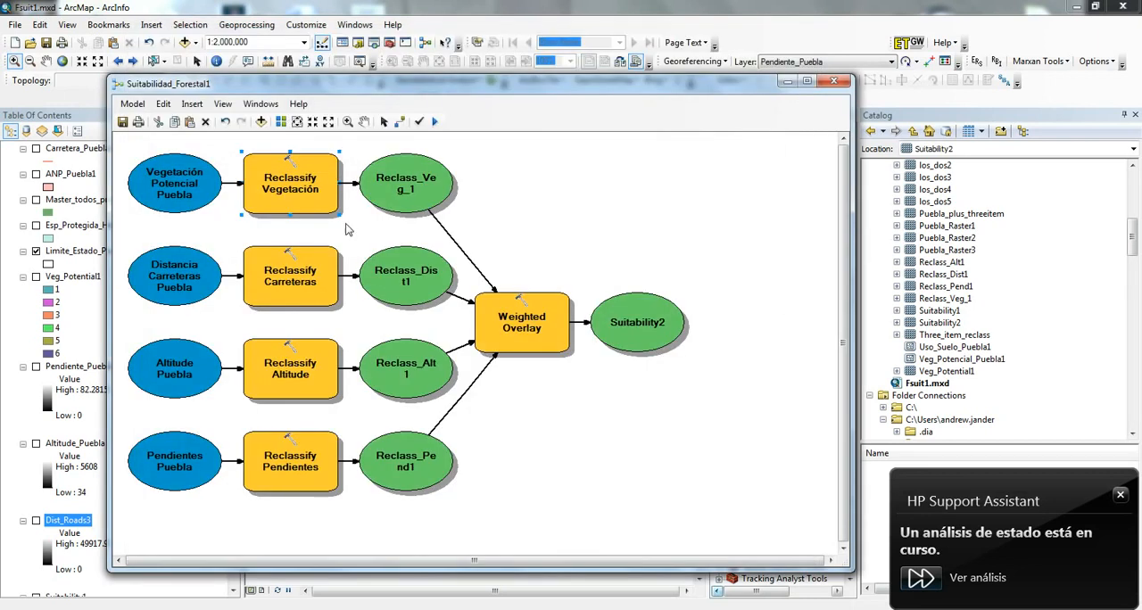
# - Review the road-distance ranges and their new values in the Reclassify Carreteras tool, and close it unchanged
pyautogui.doubleClick(295, 271)
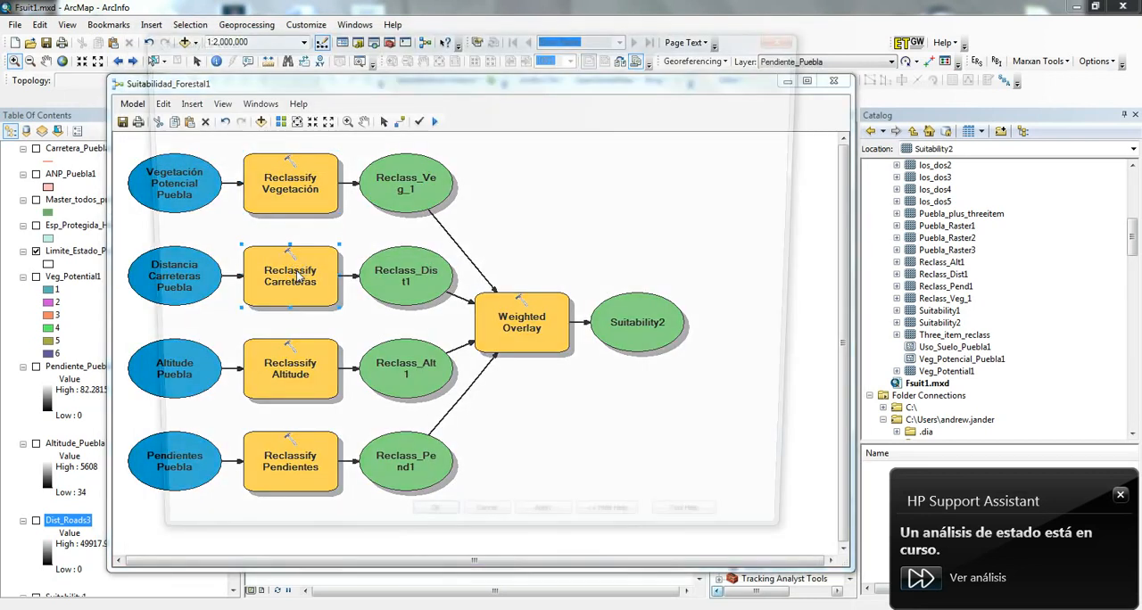
pyautogui.moveTo(283, 47); pyautogui.dragTo(394, 52)
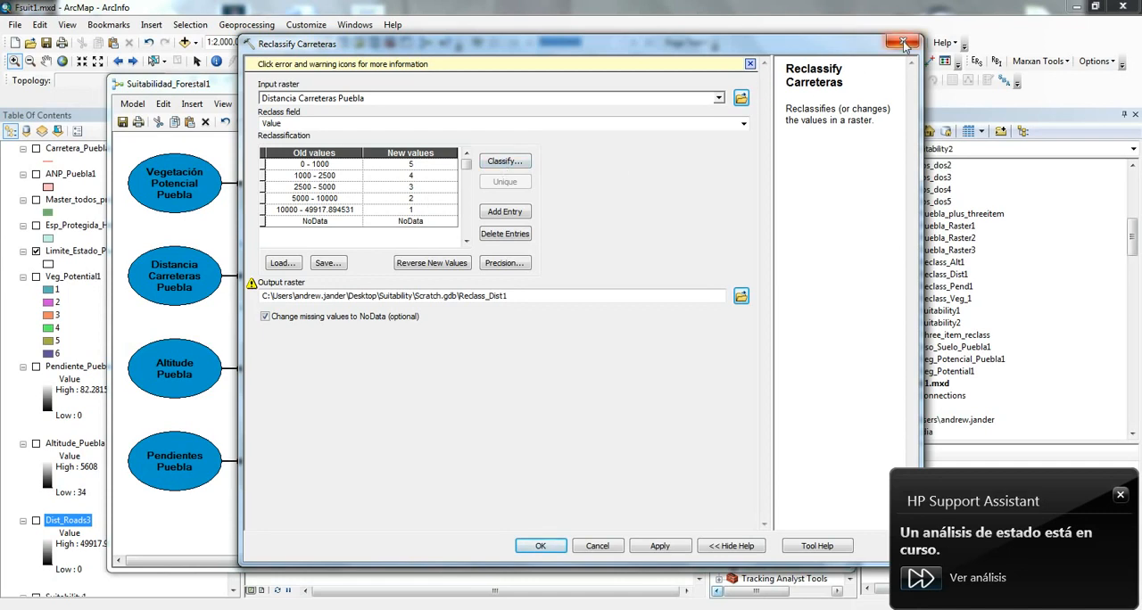
pyautogui.moveTo(904, 44); pyautogui.dragTo(852, 41)
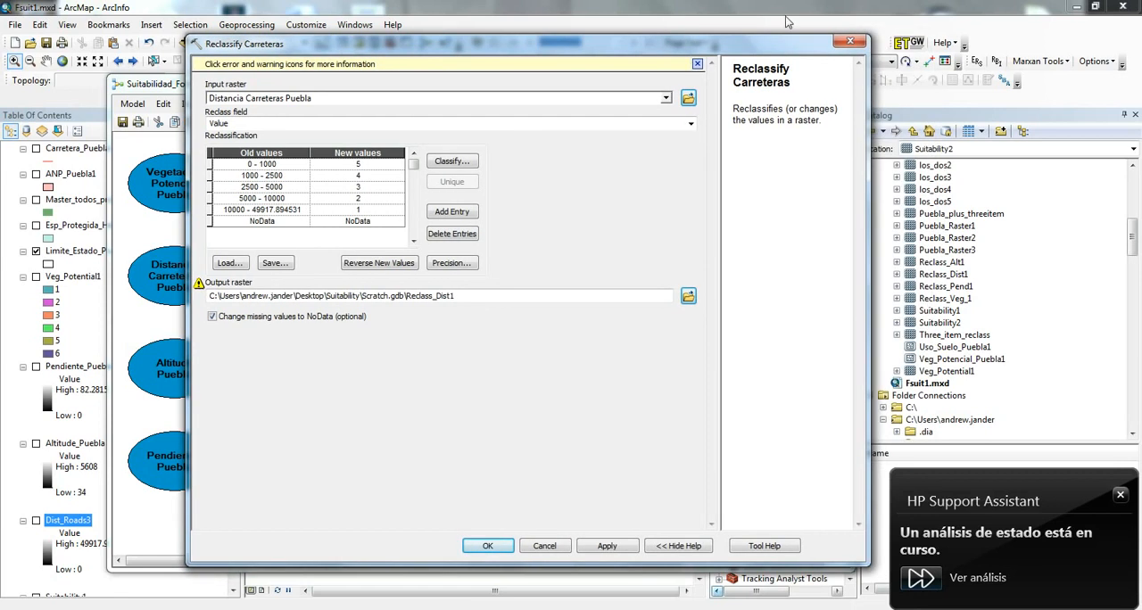
pyautogui.click(852, 43)
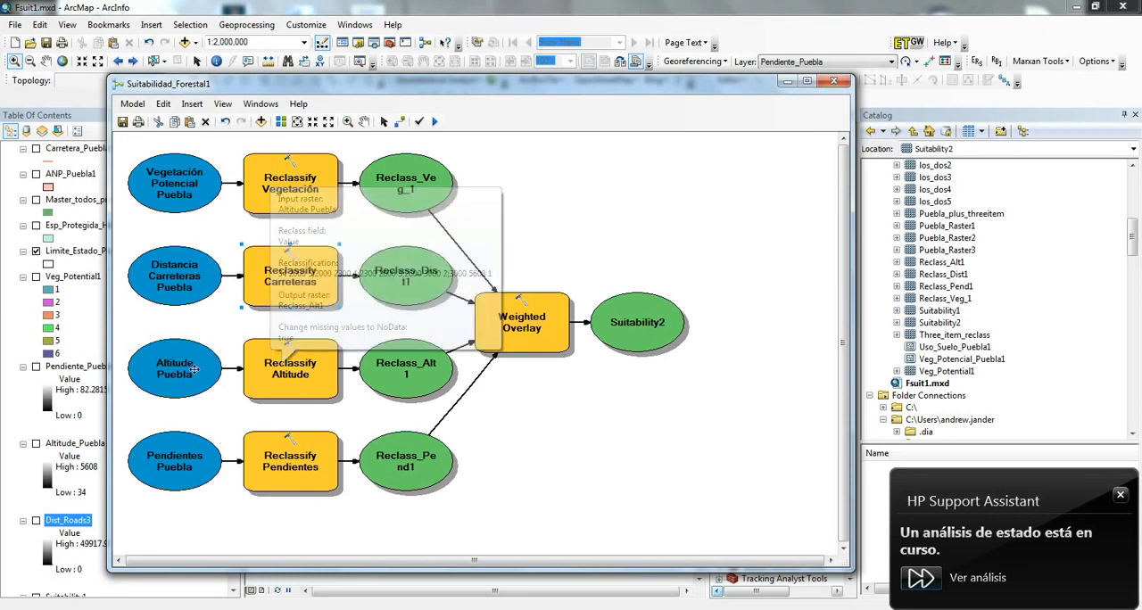
# - Review the elevation ranges and their new values in the Reclassify Altitude tool, and close it unchanged
pyautogui.doubleClick(306, 387)
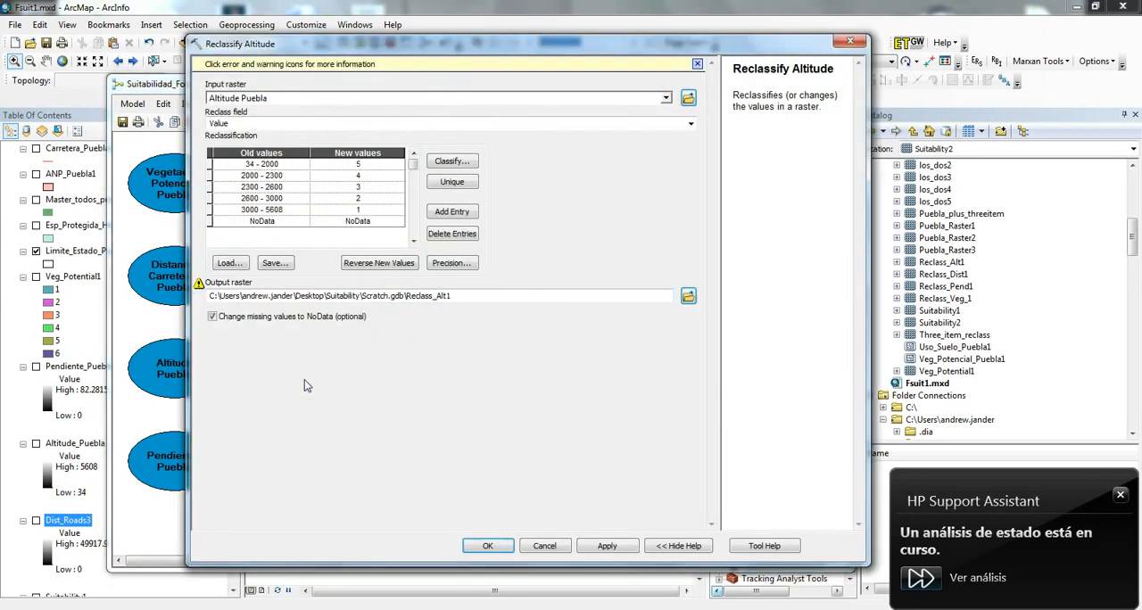
pyautogui.moveTo(313, 40); pyautogui.dragTo(397, 36)
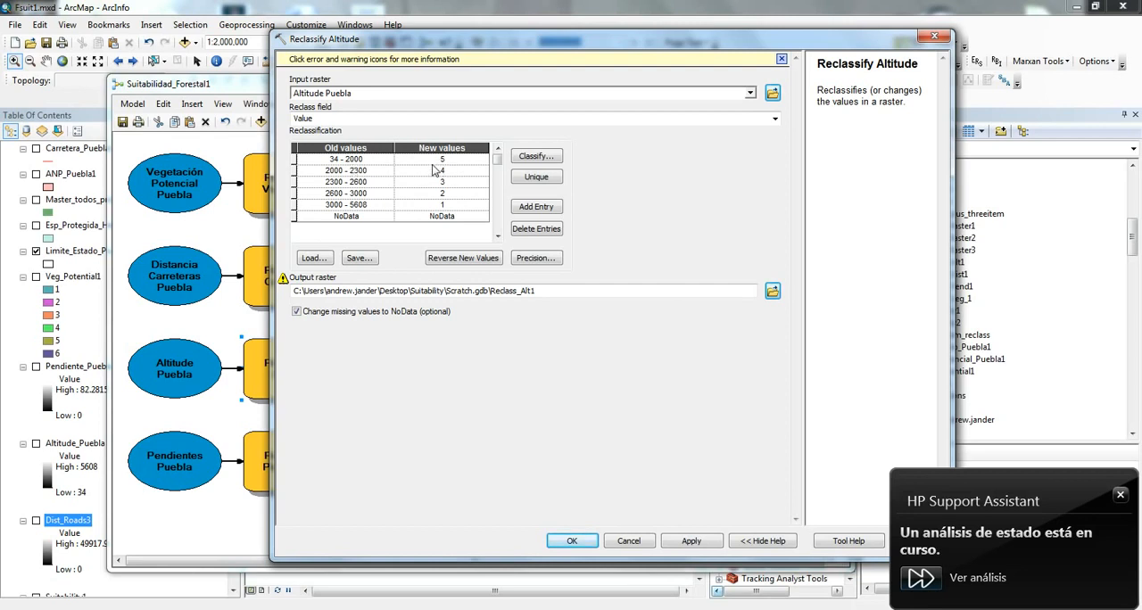
pyautogui.click(933, 39)
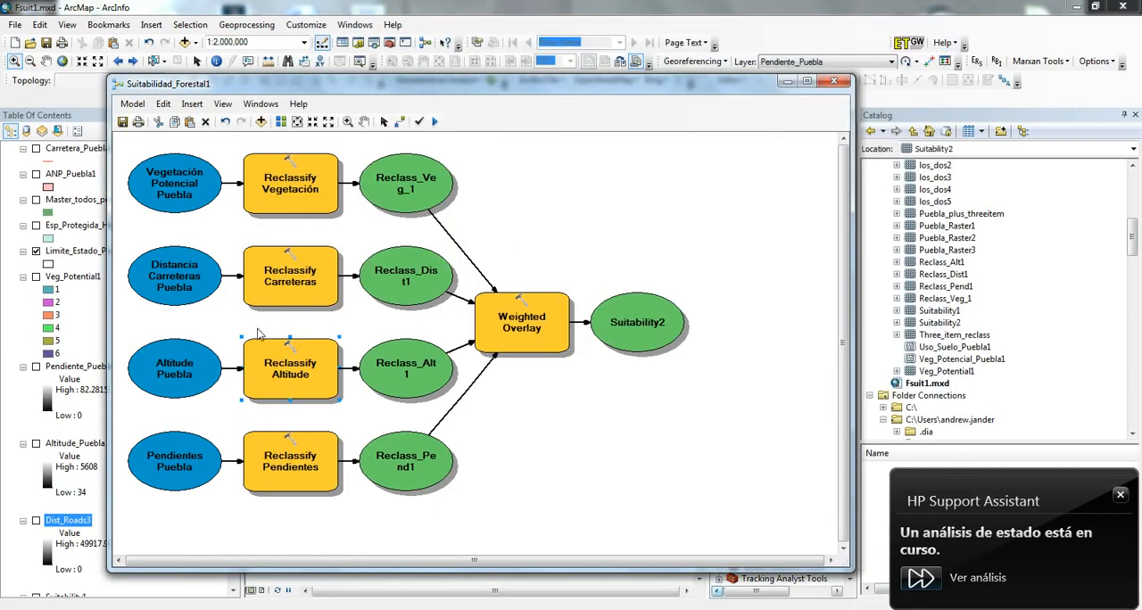
# - Review the slope ranges and their new values in the Reclassify Pendientes tool, and close it unchanged
pyautogui.moveTo(308, 361)
pyautogui.moveTo(288, 459)
pyautogui.doubleClick(297, 473)
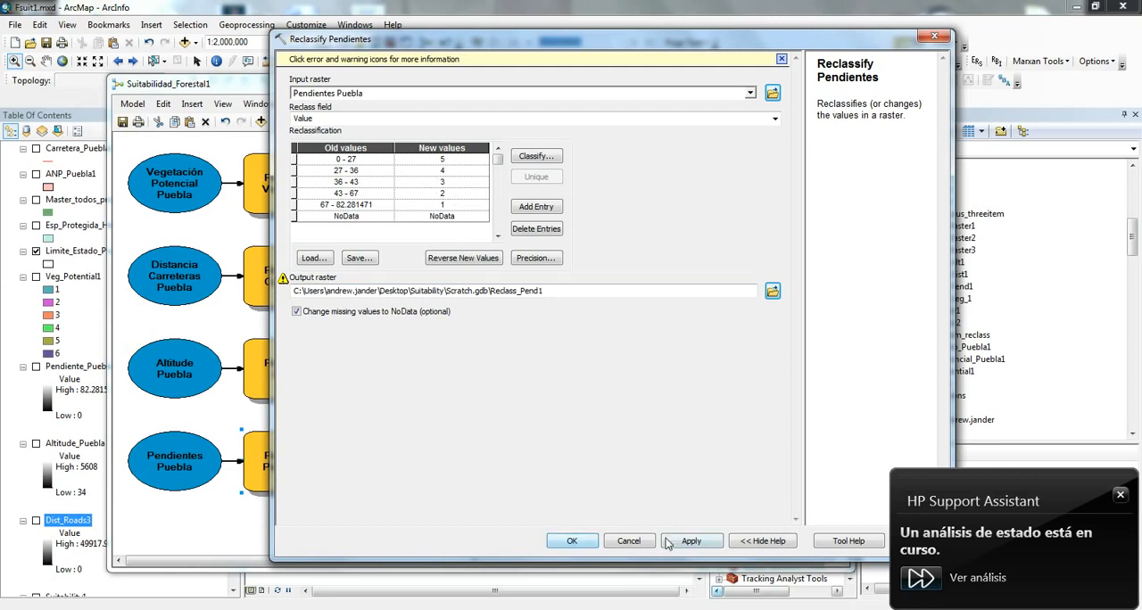
pyautogui.click(934, 36)
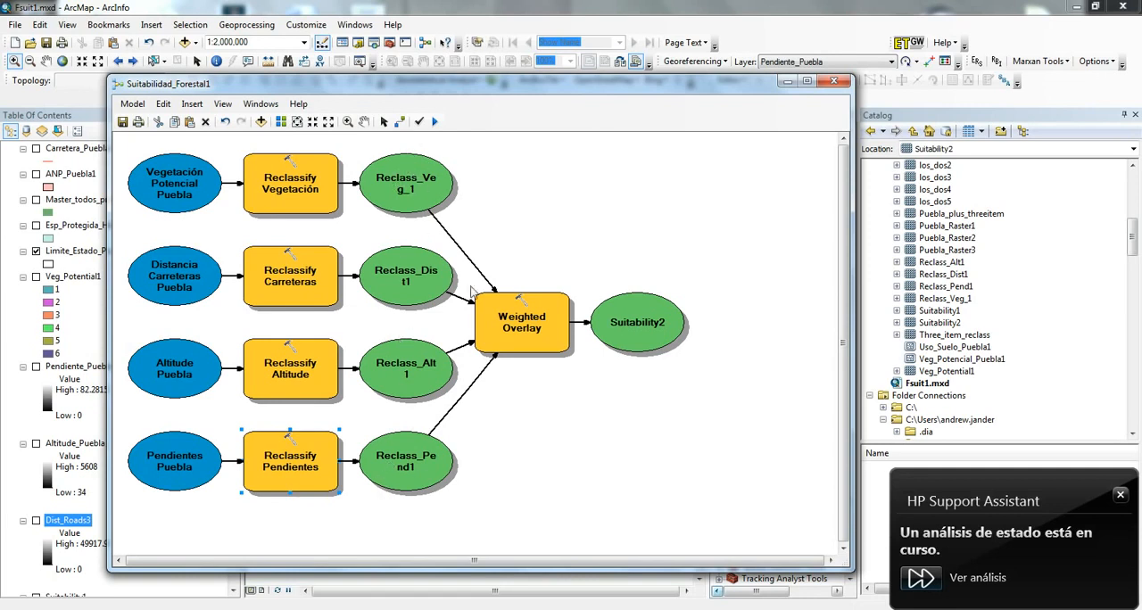
# - Review the influence percentages and scale values of all four rasters in the Weighted Overlay tool, and close it unchanged
pyautogui.doubleClick(522, 328)
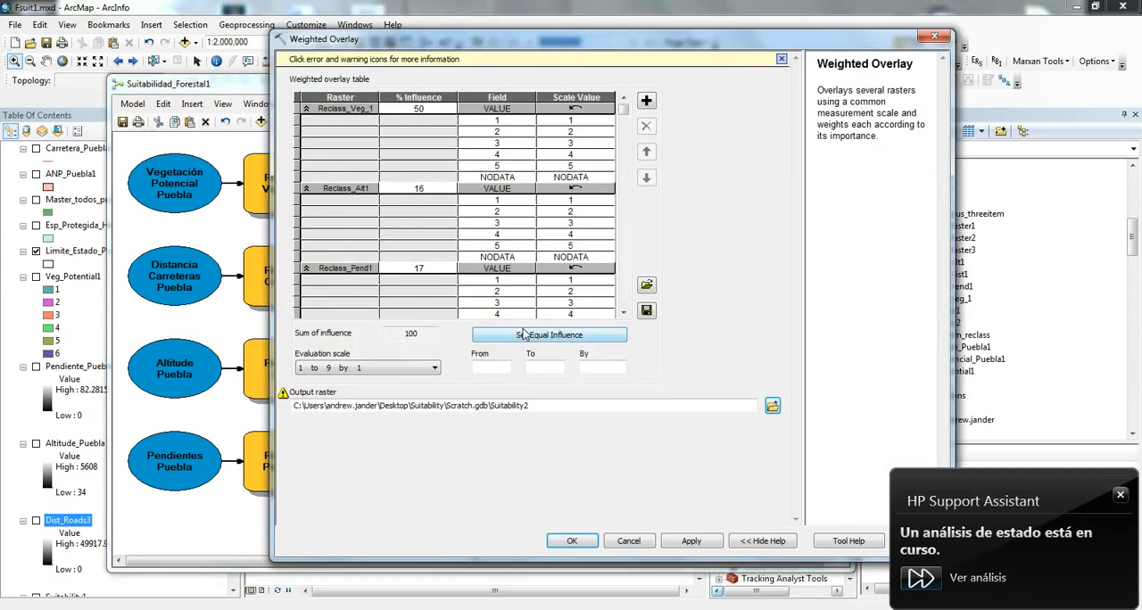
pyautogui.moveTo(604, 41); pyautogui.dragTo(534, 39)
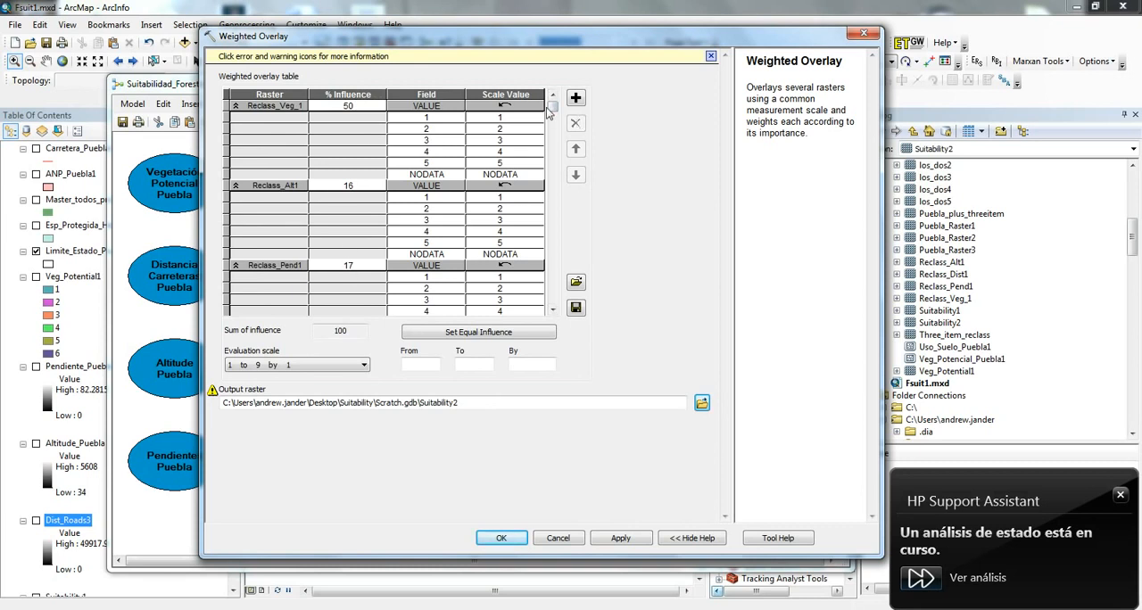
pyautogui.click(553, 309)
pyautogui.click(553, 309)
pyautogui.click(554, 309)
pyautogui.click(553, 309)
pyautogui.click(554, 309)
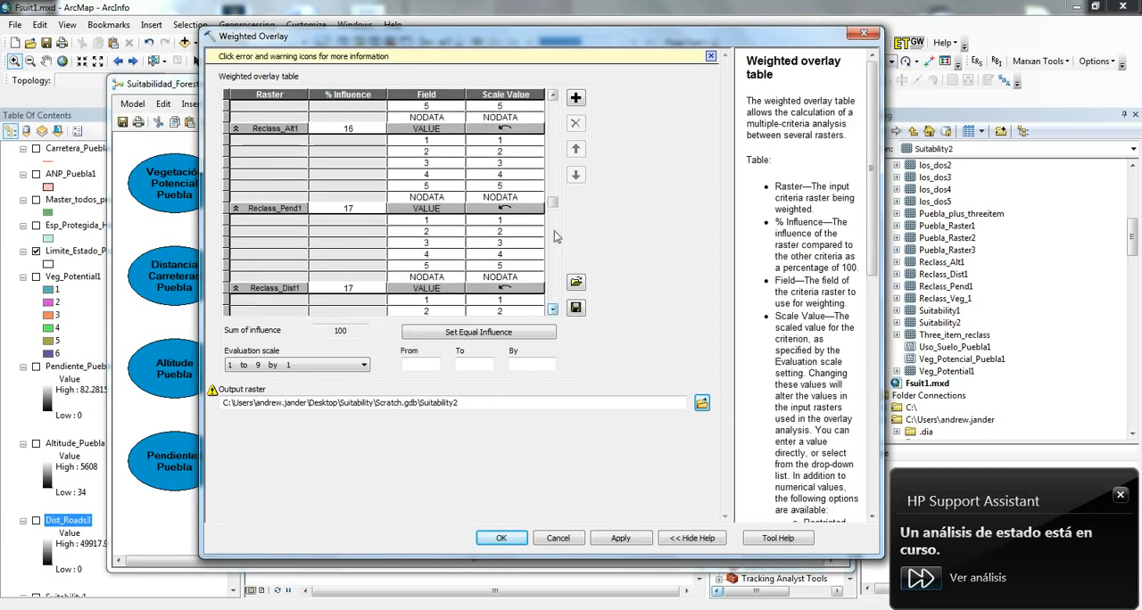
pyautogui.moveTo(552, 201); pyautogui.dragTo(560, 102)
pyautogui.click(554, 96)
pyautogui.click(553, 96)
pyautogui.click(554, 95)
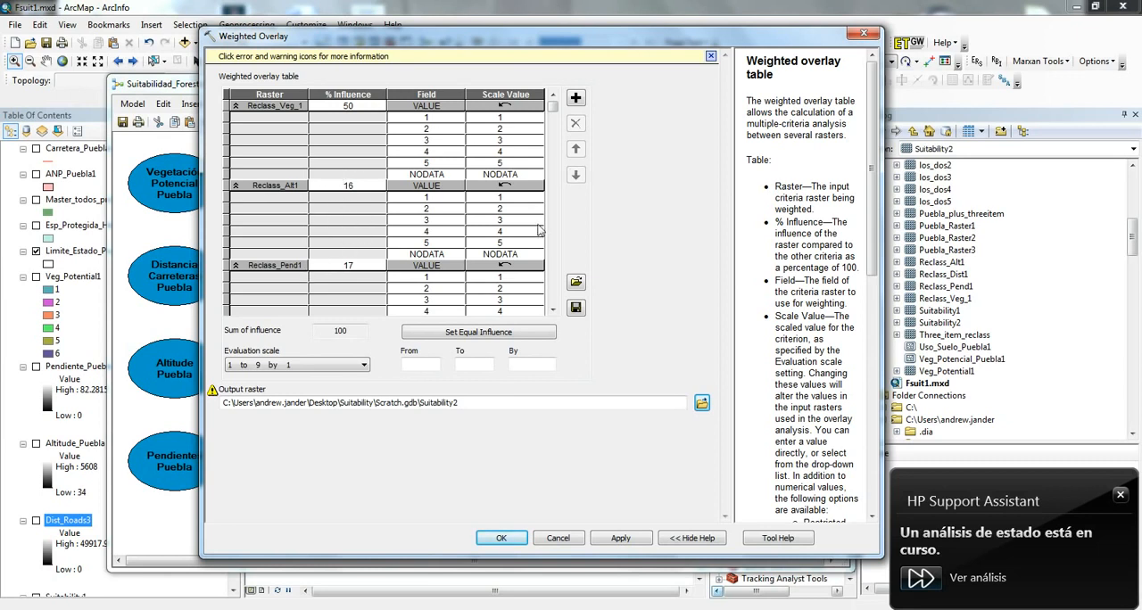
pyautogui.scroll(-1, 555, 312)
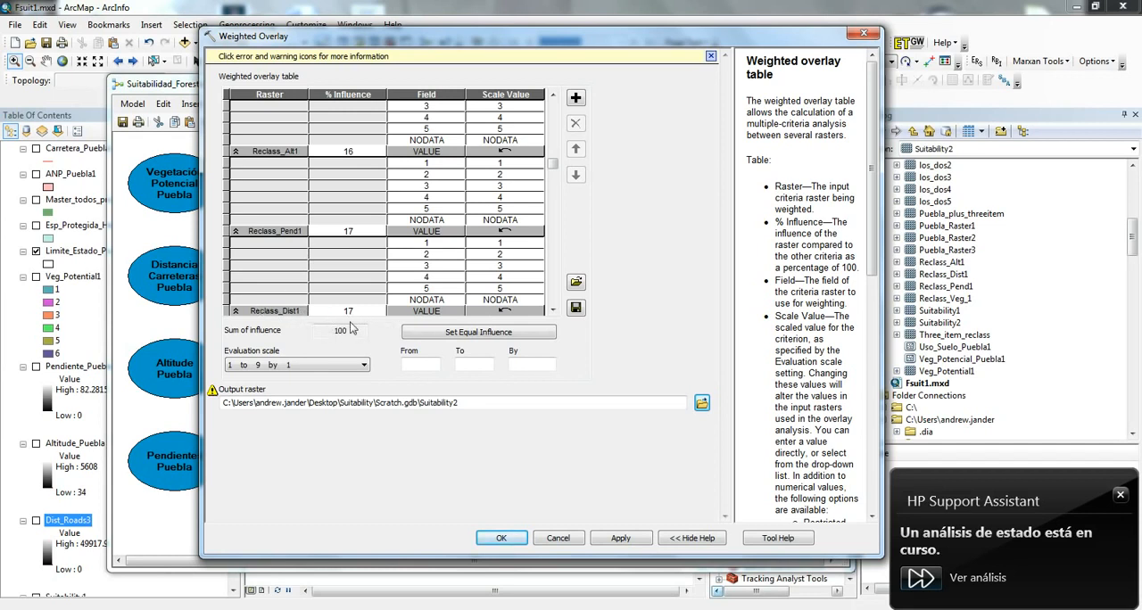
pyautogui.click(559, 539)
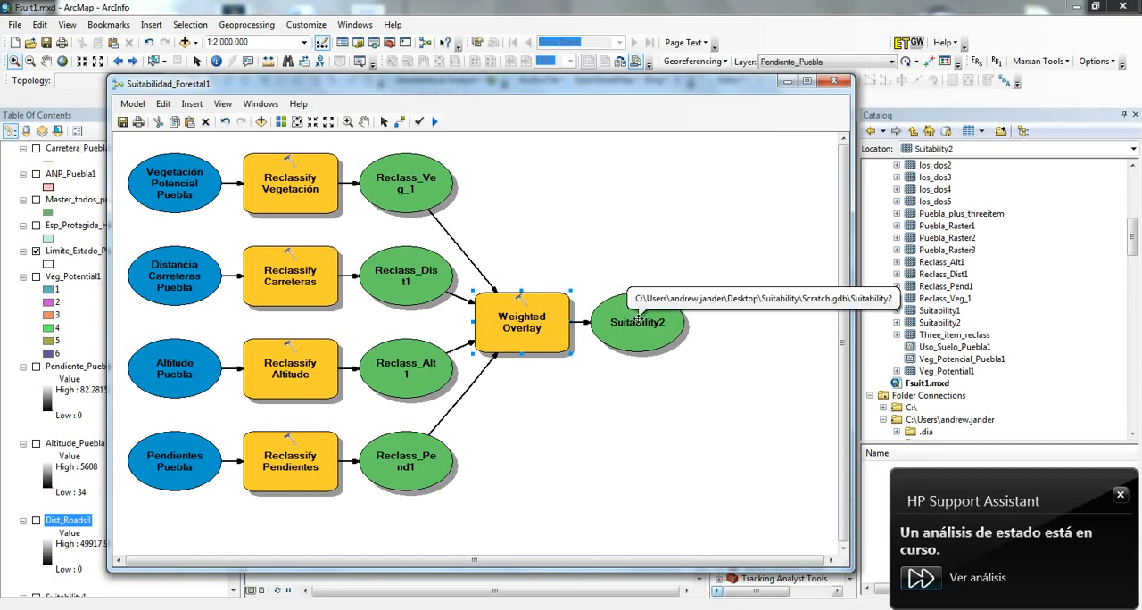
# - Minimize the Suitabilidad_Forestal1 model and display the Suitability1 layer on the map
pyautogui.click(783, 84)
pyautogui.scroll(-3, 142, 518)
pyautogui.click(36, 508)
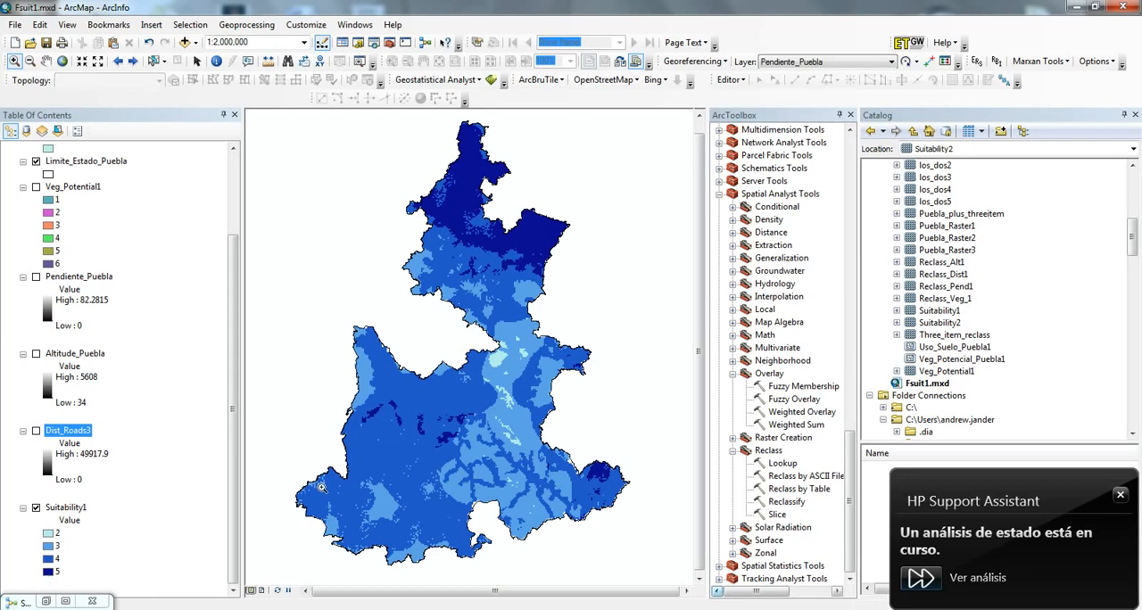
# - Compare the suitability map with and without the Carretera_Puebla1 roads, leaving the roads displayed
pyautogui.moveTo(235, 426); pyautogui.dragTo(235, 348)
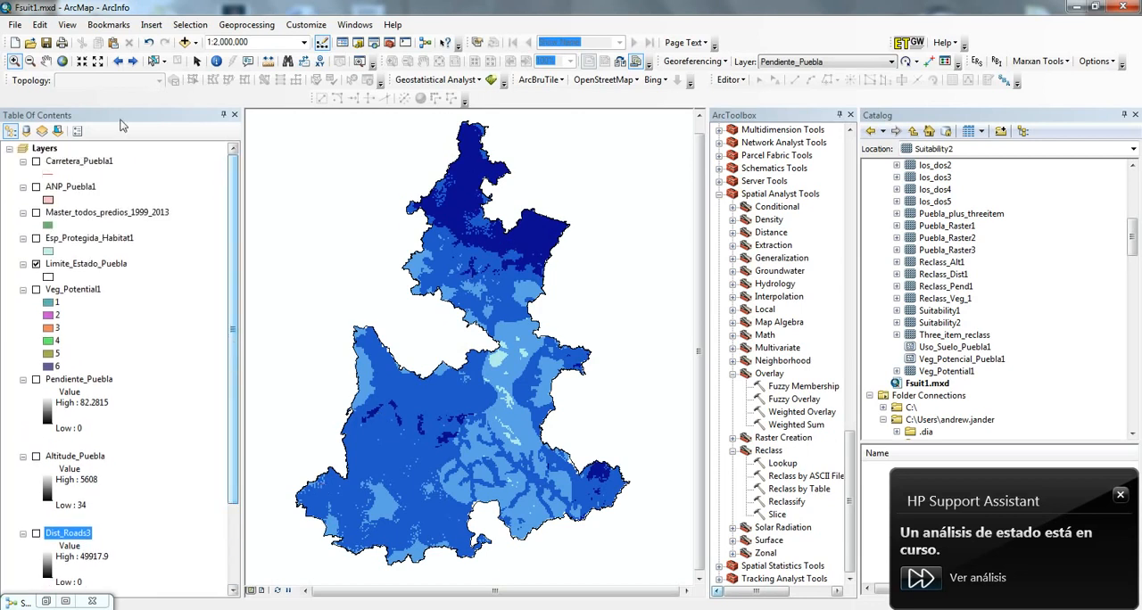
pyautogui.click(36, 162)
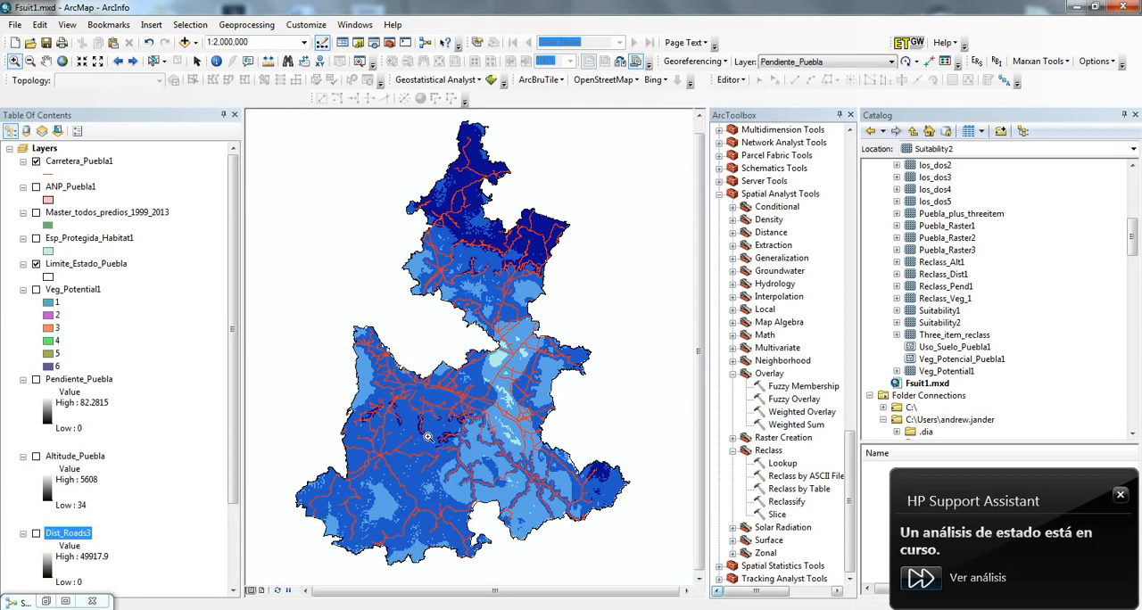
pyautogui.click(35, 161)
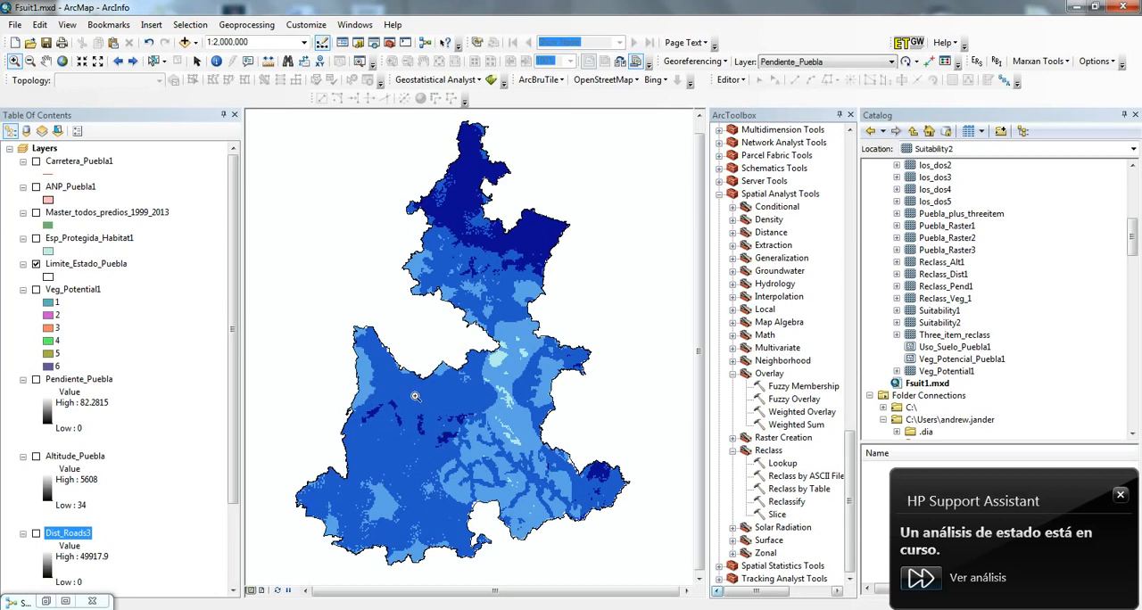
pyautogui.click(36, 162)
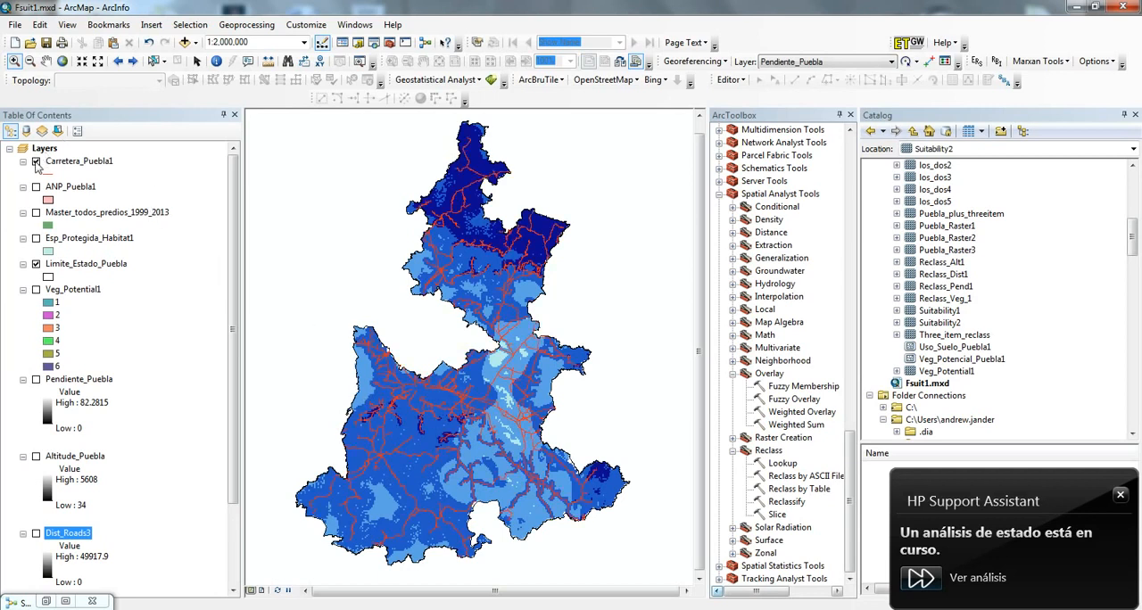
pyautogui.click(35, 162)
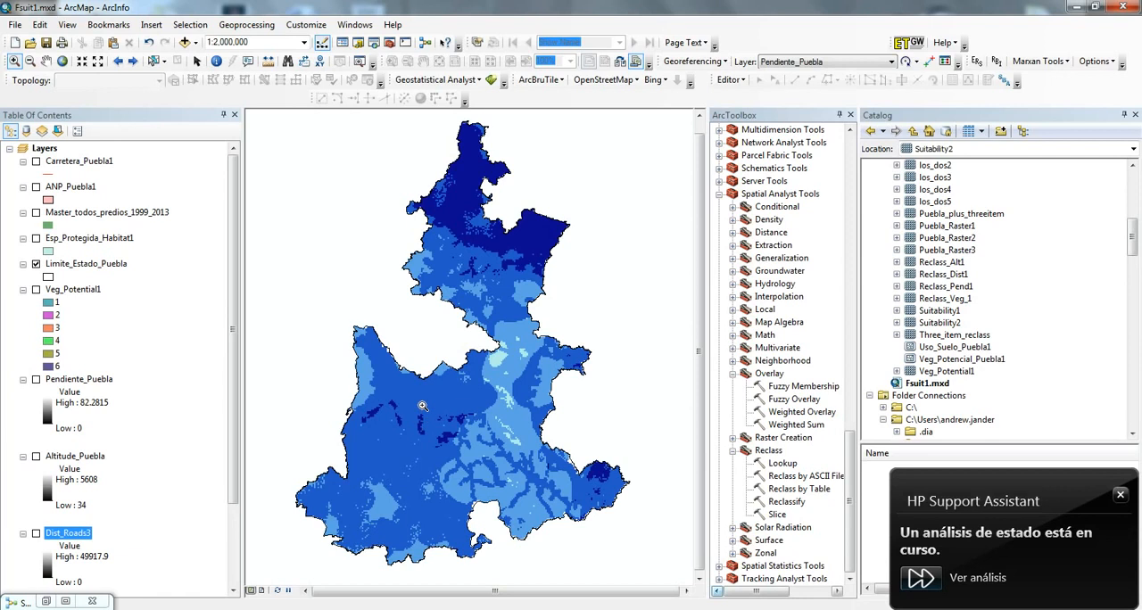
pyautogui.click(36, 162)
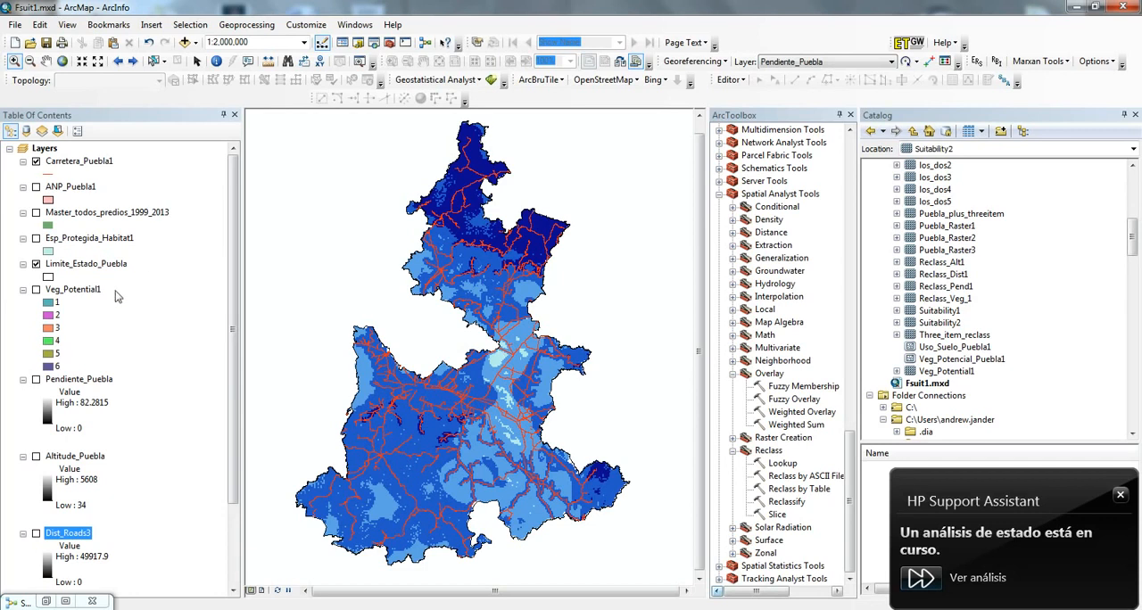
# - Compare the Veg_Potential1 classes with the suitability result, and hide both the vegetation and Carretera_Puebla1 layers
pyautogui.click(35, 290)
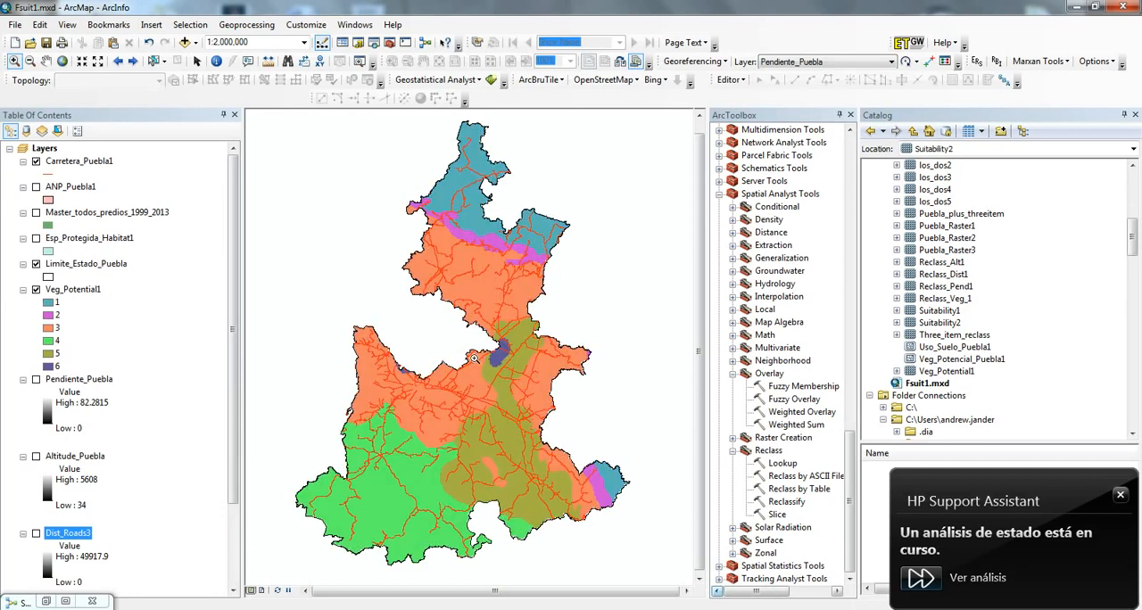
pyautogui.click(35, 290)
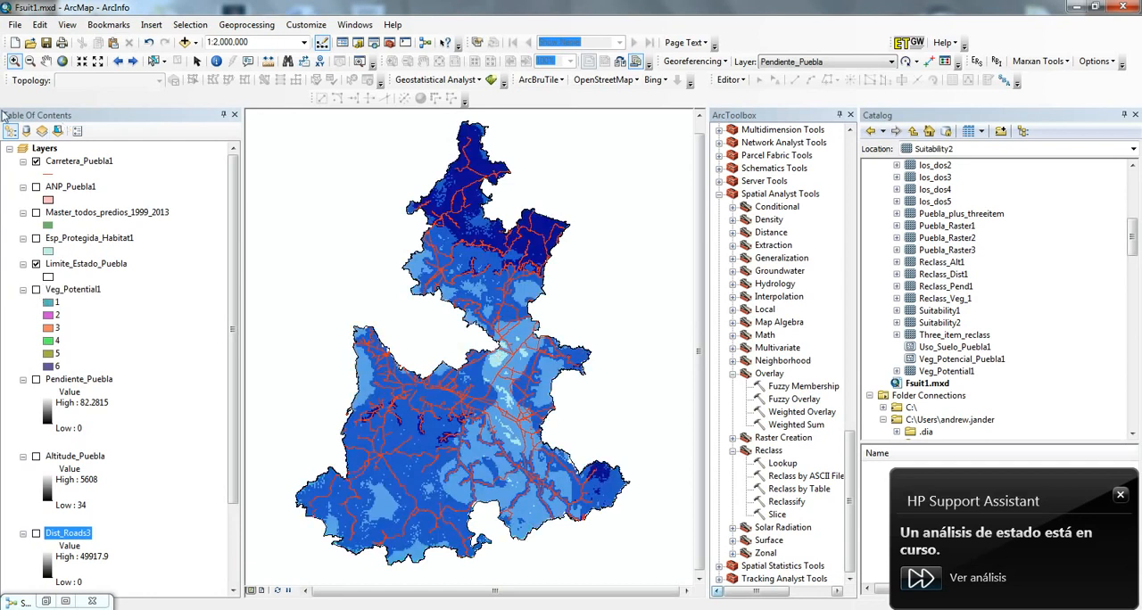
pyautogui.click(36, 161)
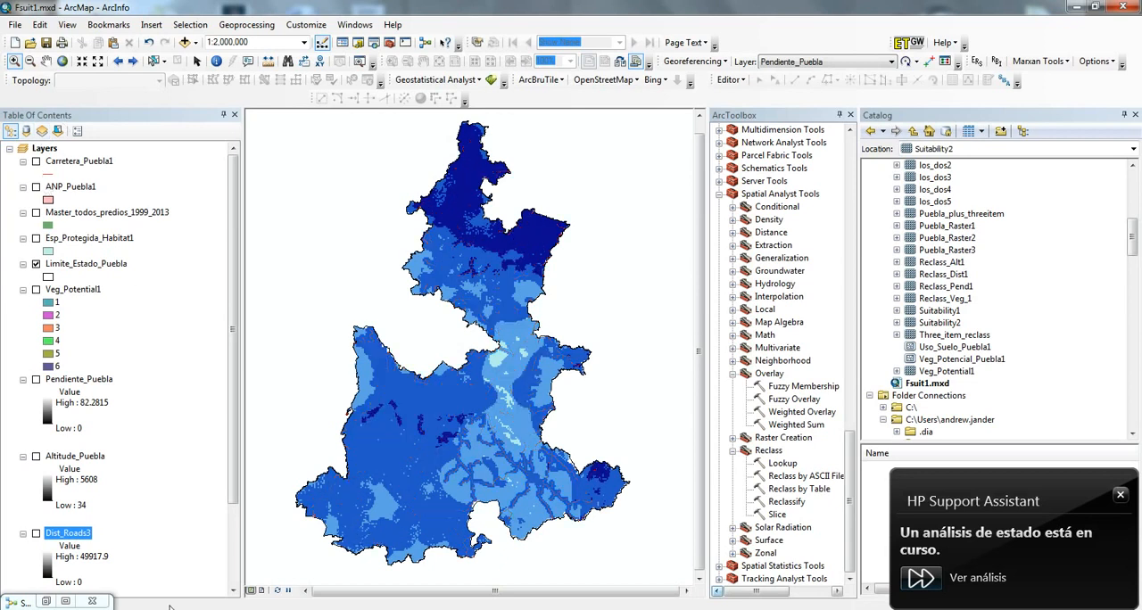
# - Restore the Suitabilidad_Forestal1 model, recheck the Weighted Overlay tool's influence settings, and close the tool unchanged
pyautogui.click(66, 604)
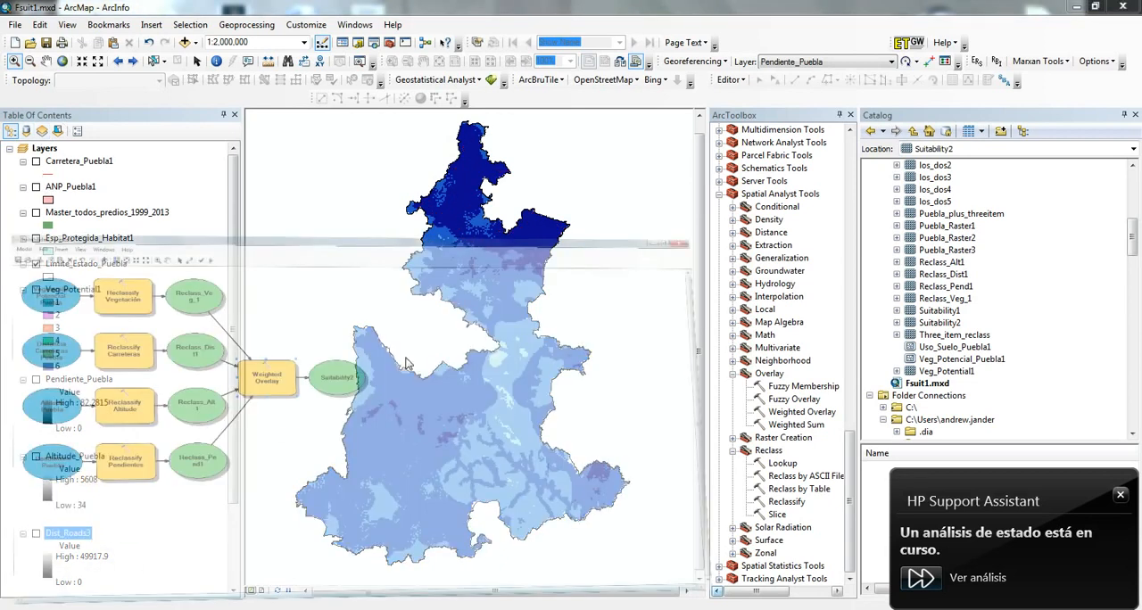
pyautogui.click(1095, 7)
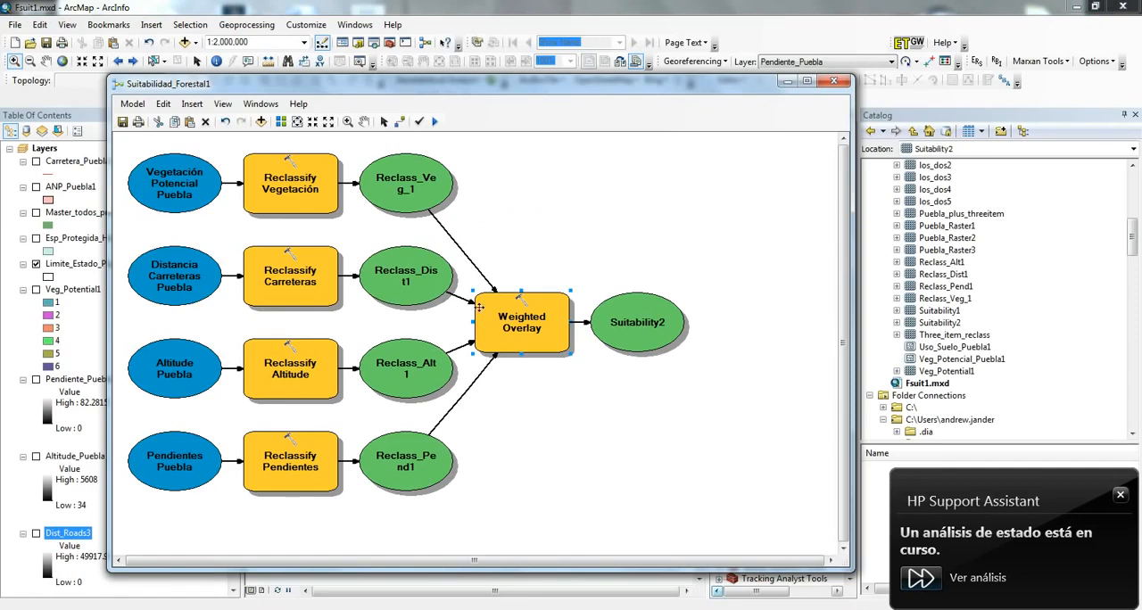
pyautogui.moveTo(529, 305)
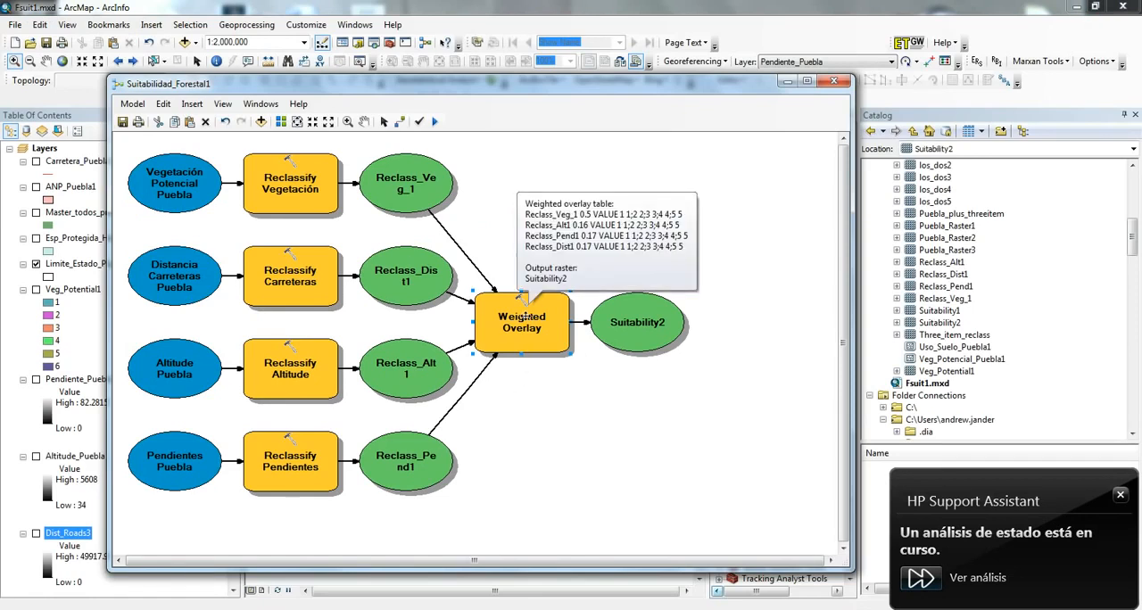
pyautogui.doubleClick(527, 338)
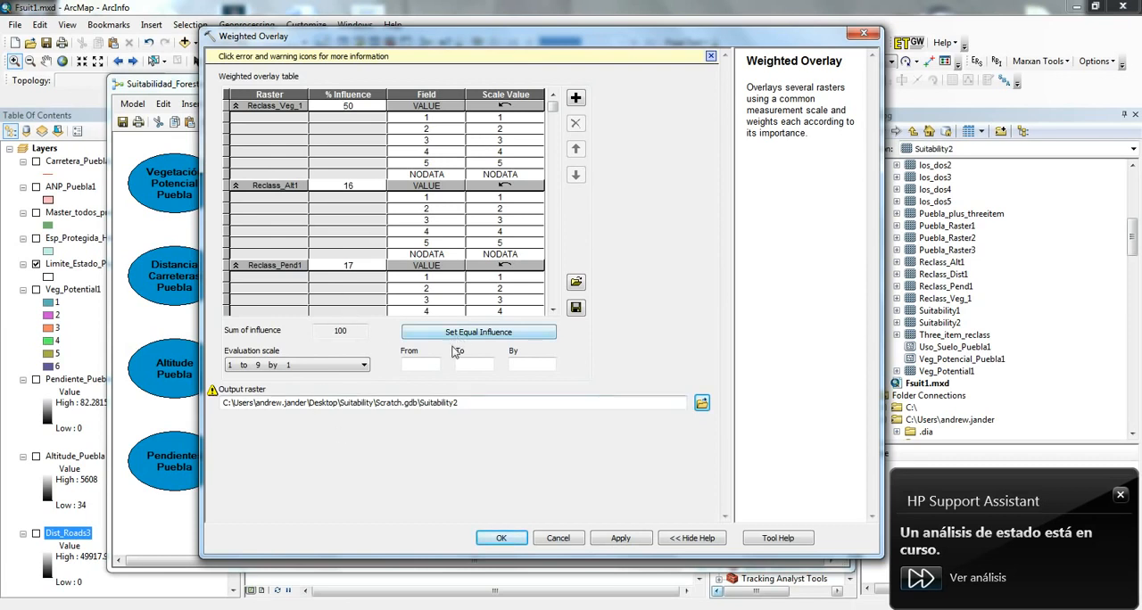
pyautogui.click(863, 36)
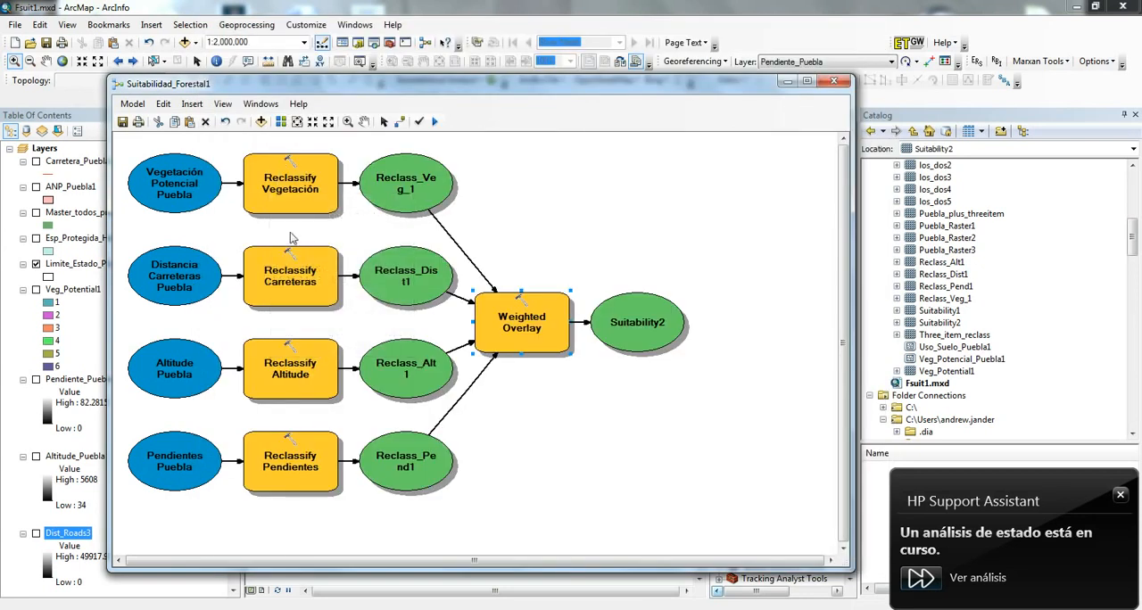
# - Examine the classification method and break values in Reclassify Altitude, cancel without changes, and minimize the model window
pyautogui.moveTo(293, 189)
pyautogui.click(300, 369)
pyautogui.doubleClick(329, 362)
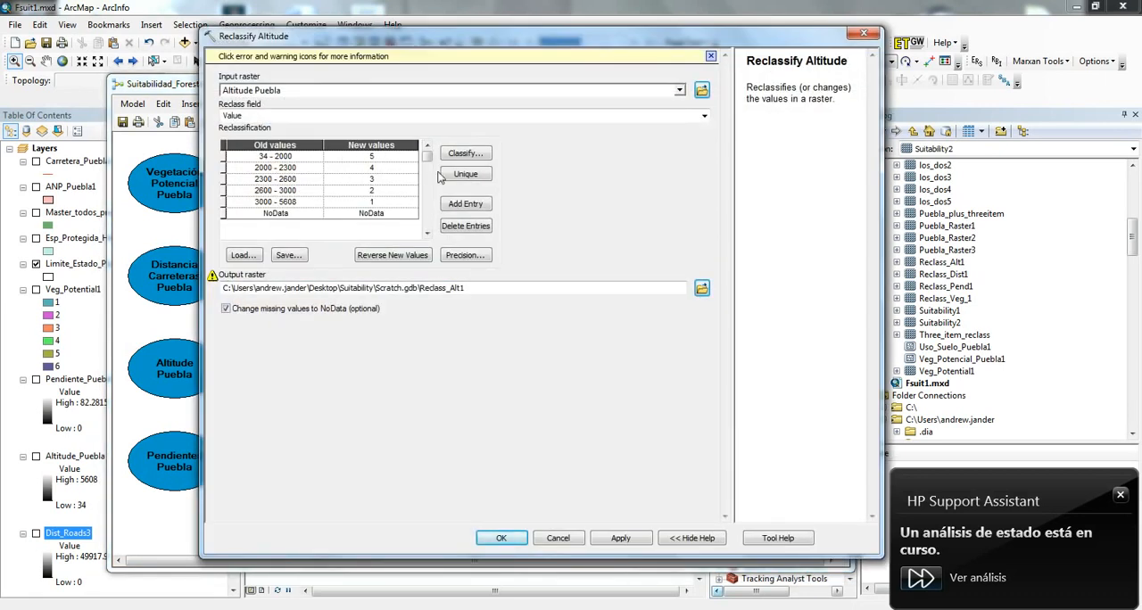
pyautogui.click(467, 156)
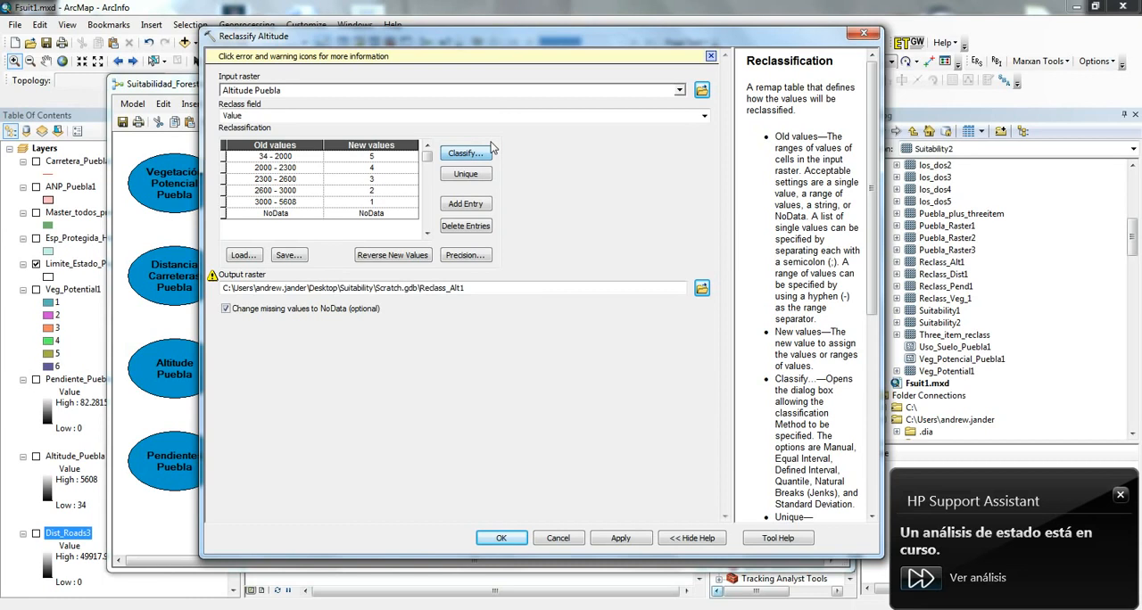
pyautogui.click(485, 152)
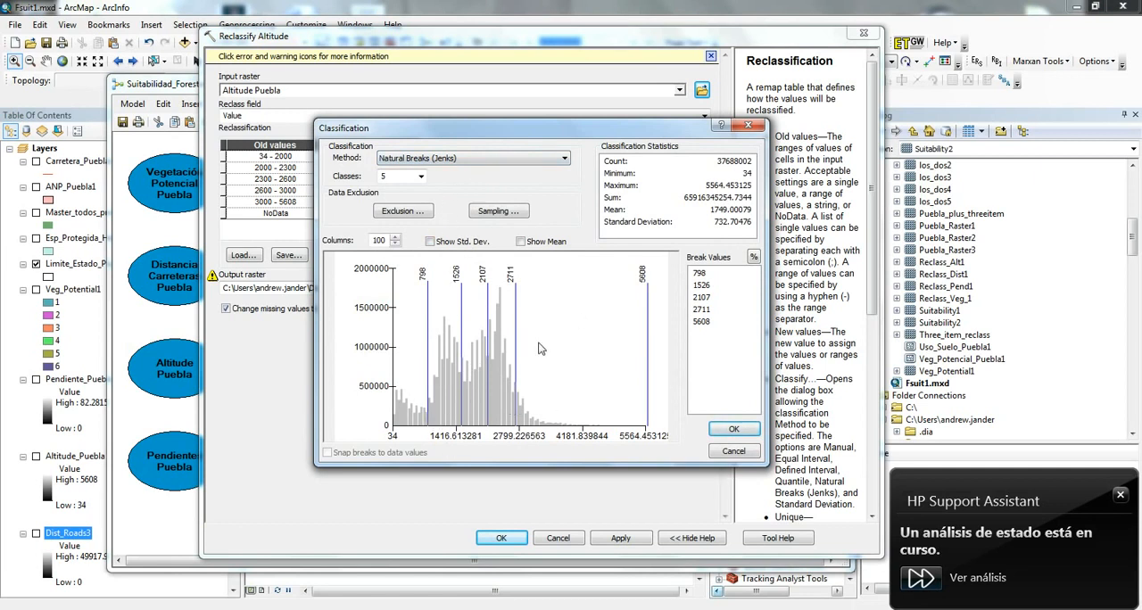
pyautogui.click(733, 452)
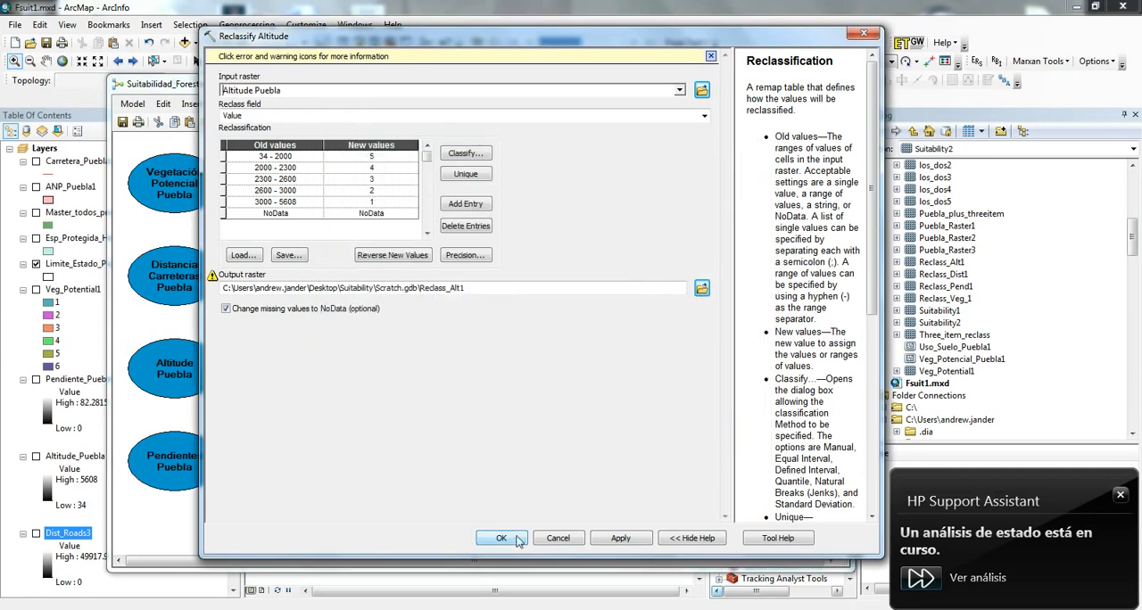
pyautogui.click(560, 539)
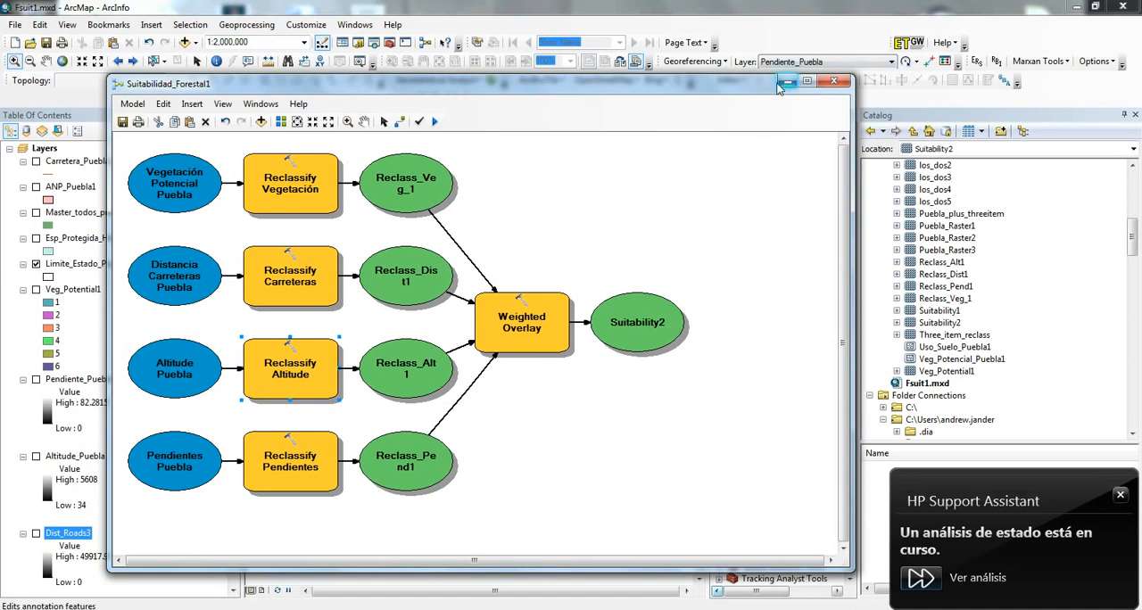
pyautogui.moveTo(415, 89); pyautogui.dragTo(408, 54)
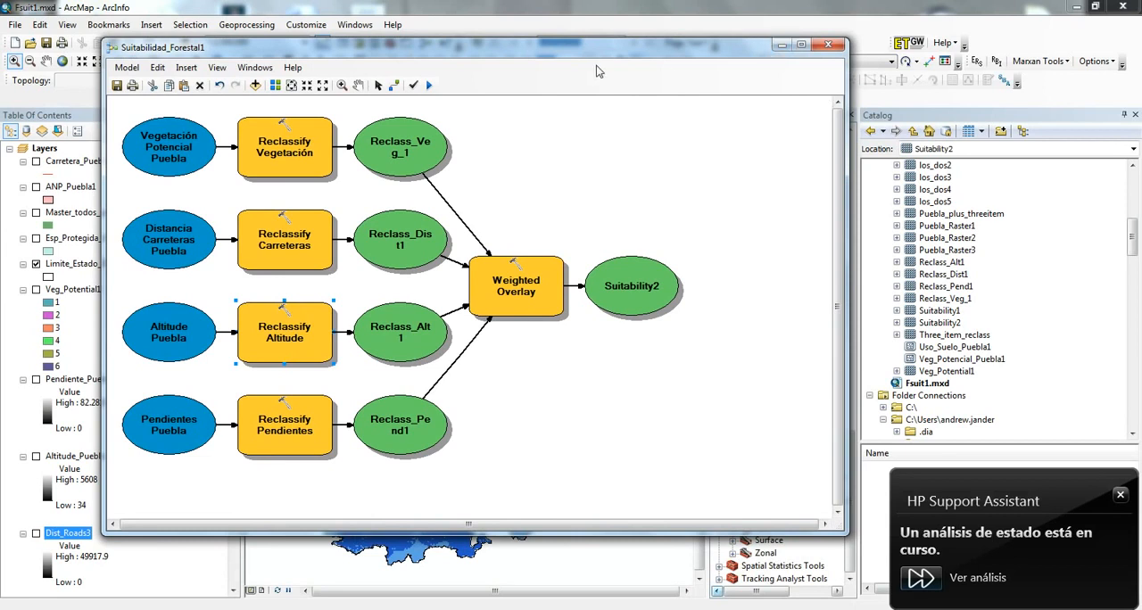
pyautogui.click(780, 47)
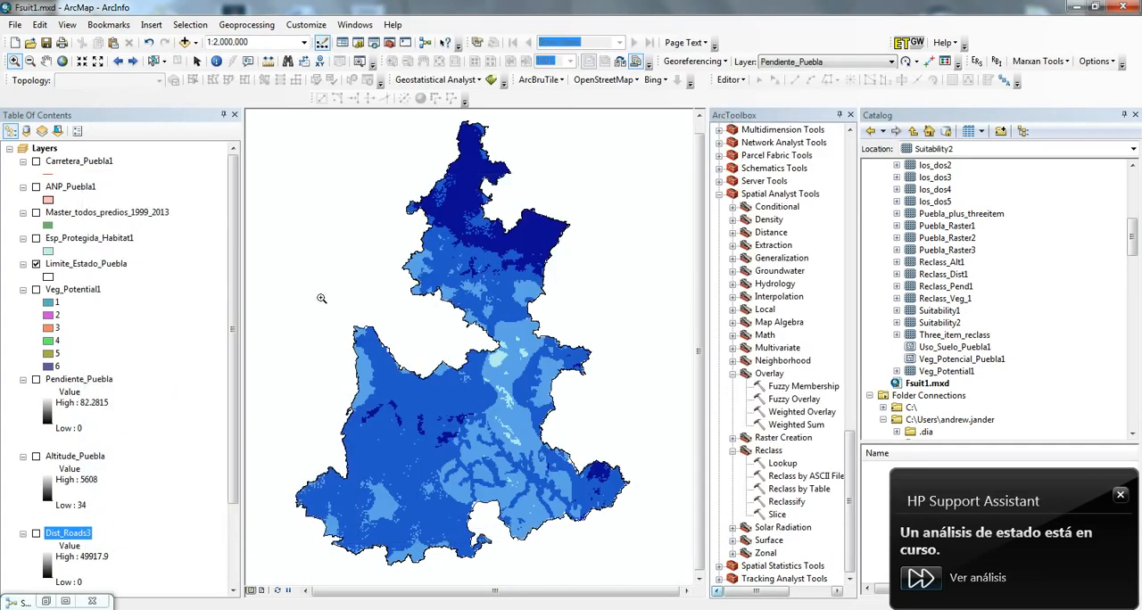